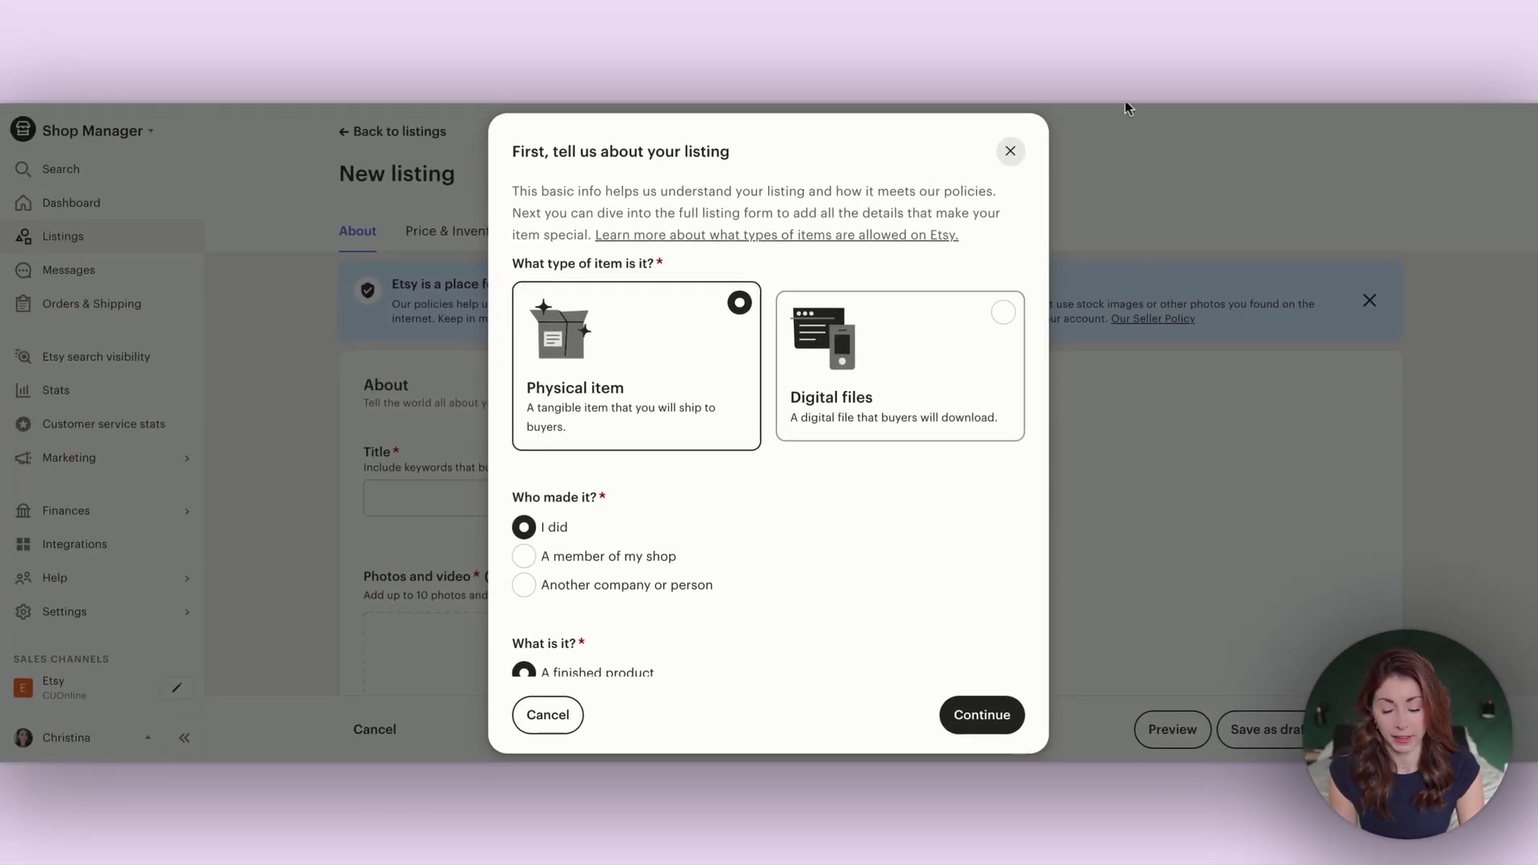
Step: Abandon the blank new listing, discarding its changes, and return to the shop's listings
{"action": "left_click", "coordinate": [1011, 152]}
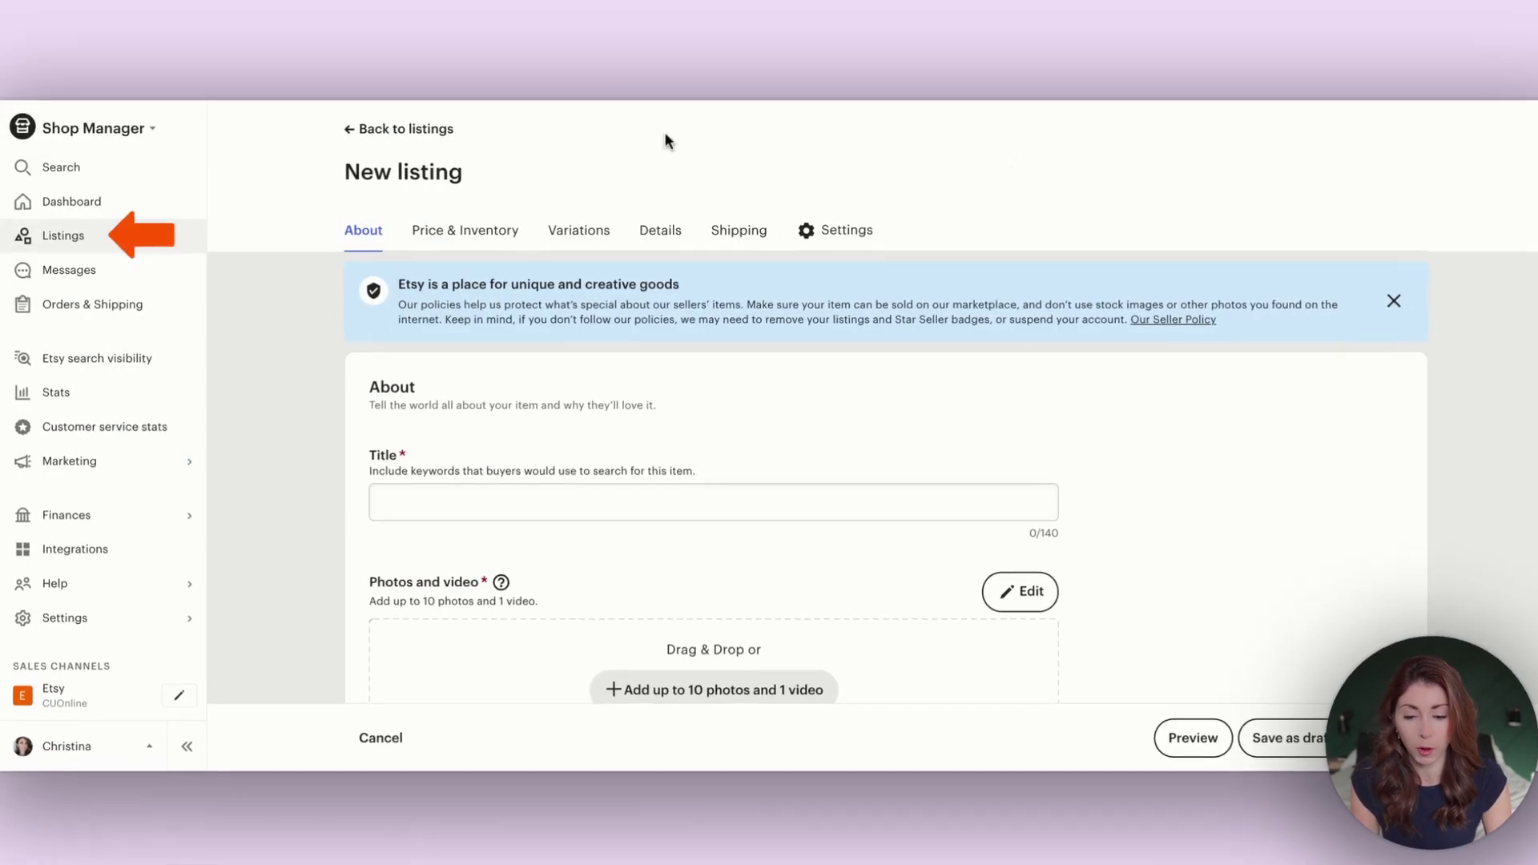
{"action": "left_click", "coordinate": [123, 239]}
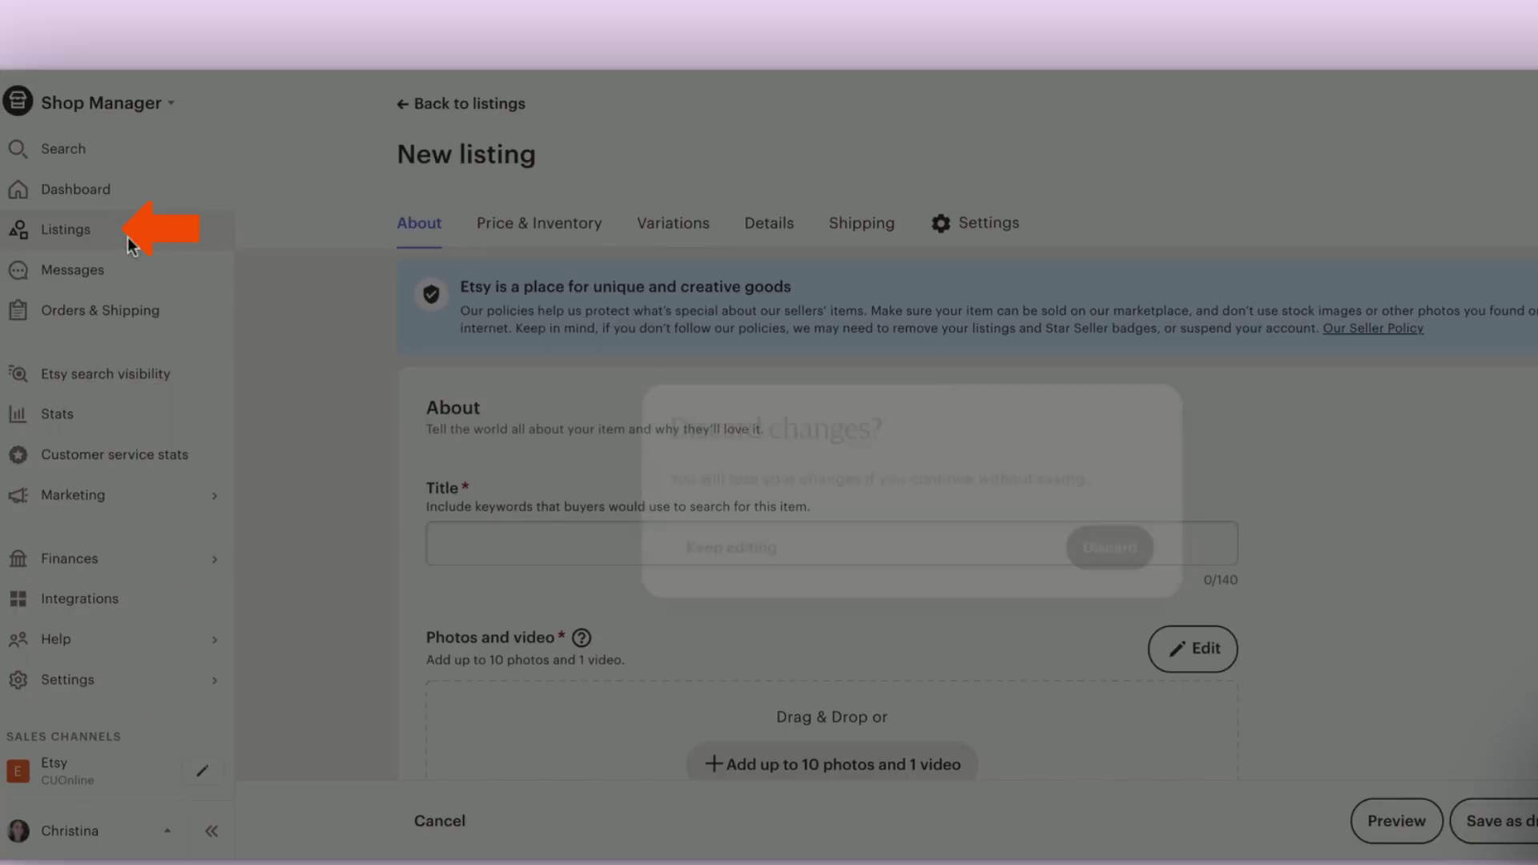
{"action": "left_click", "coordinate": [1115, 527]}
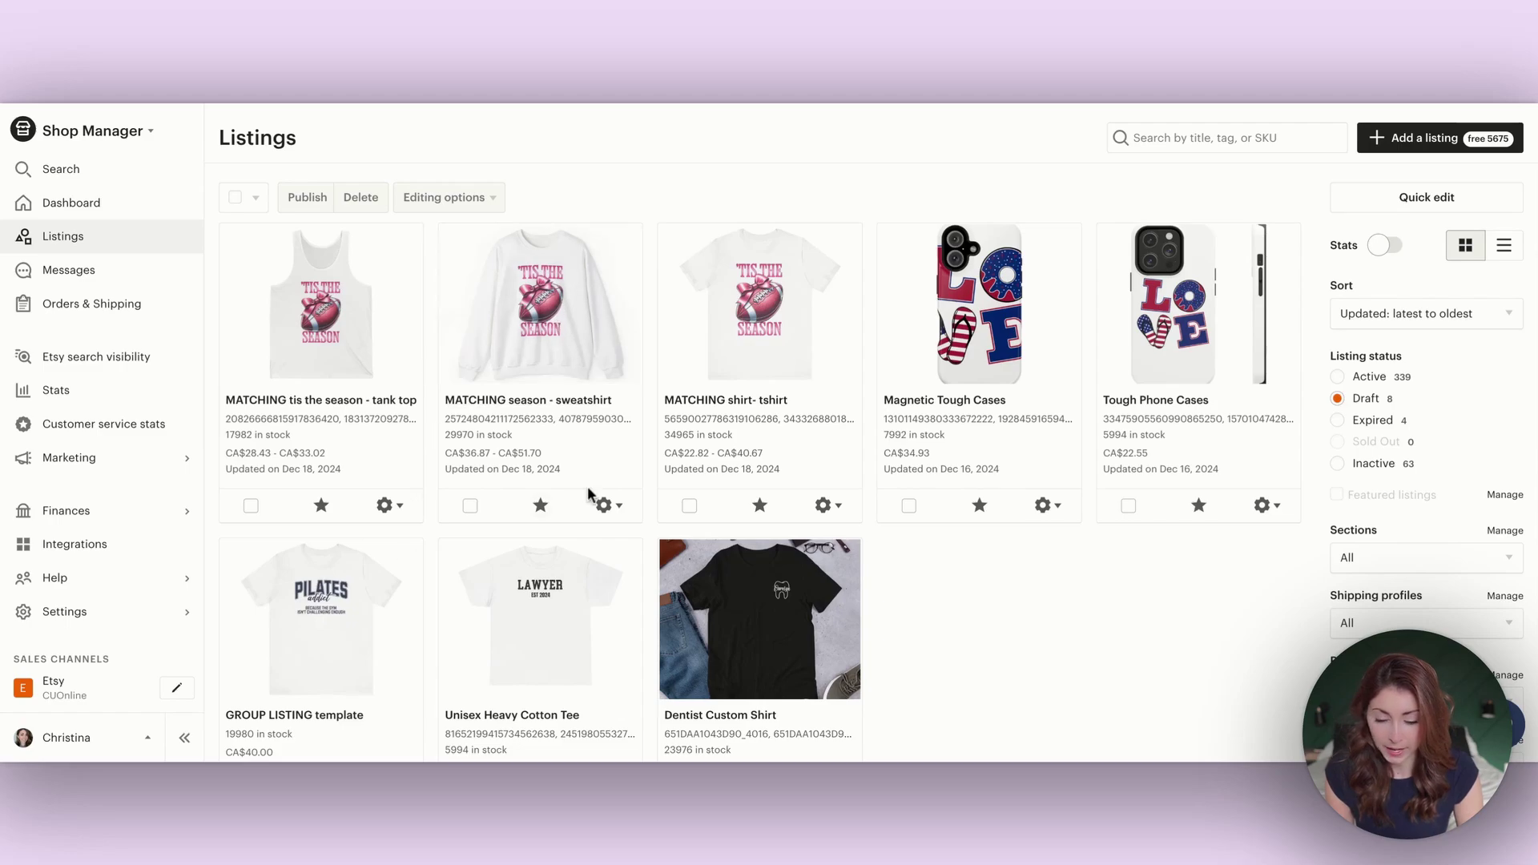
Step: Copy the "MATCHING shirt- tshirt" draft listing and replace the copy's title with one starting with TEMPLATE
{"action": "left_click", "coordinate": [828, 505]}
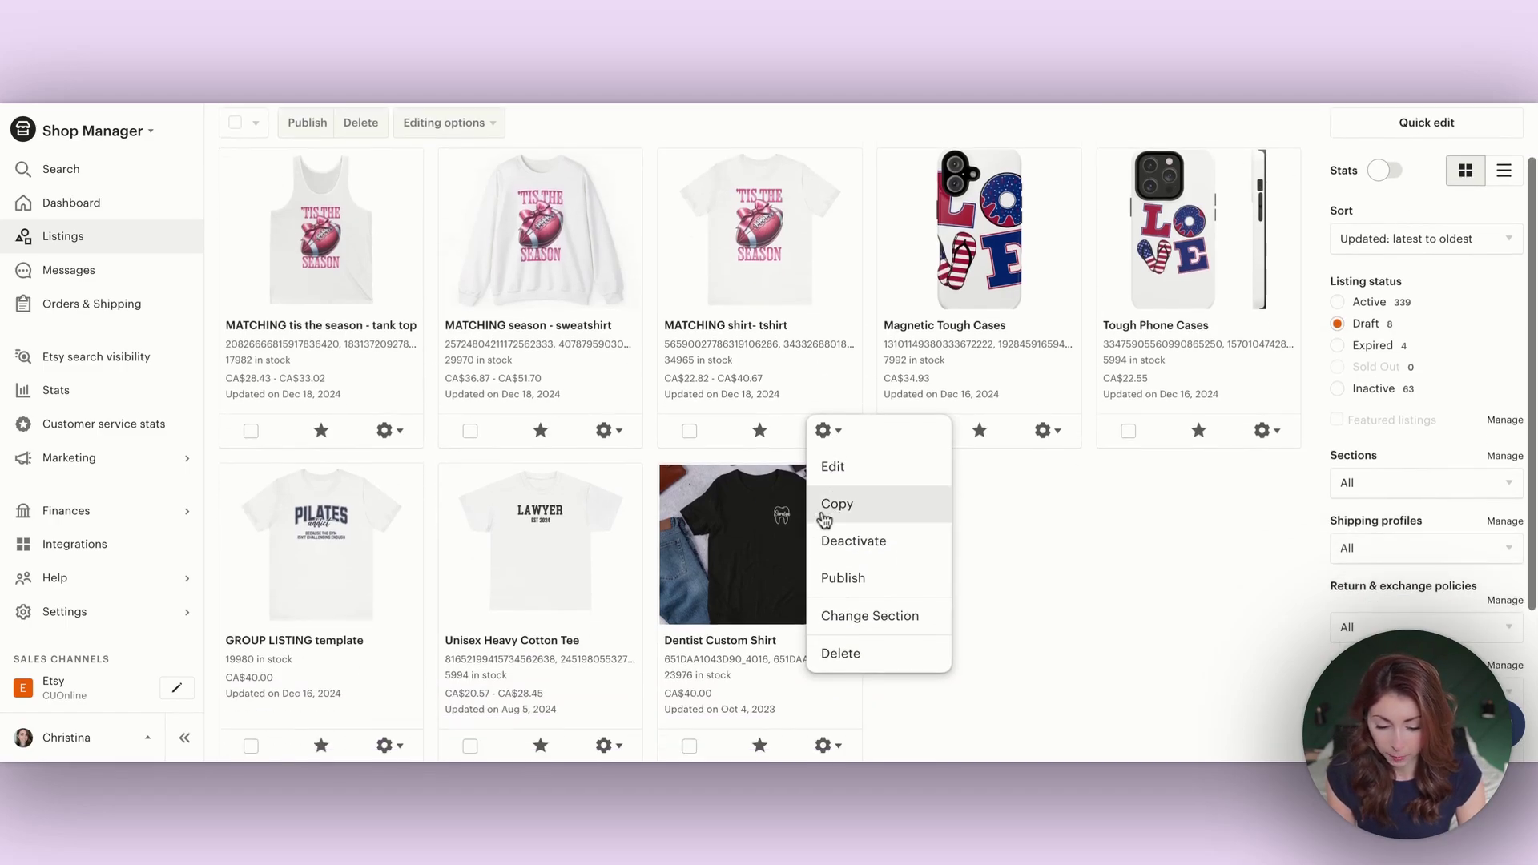
{"action": "left_click", "coordinate": [834, 577]}
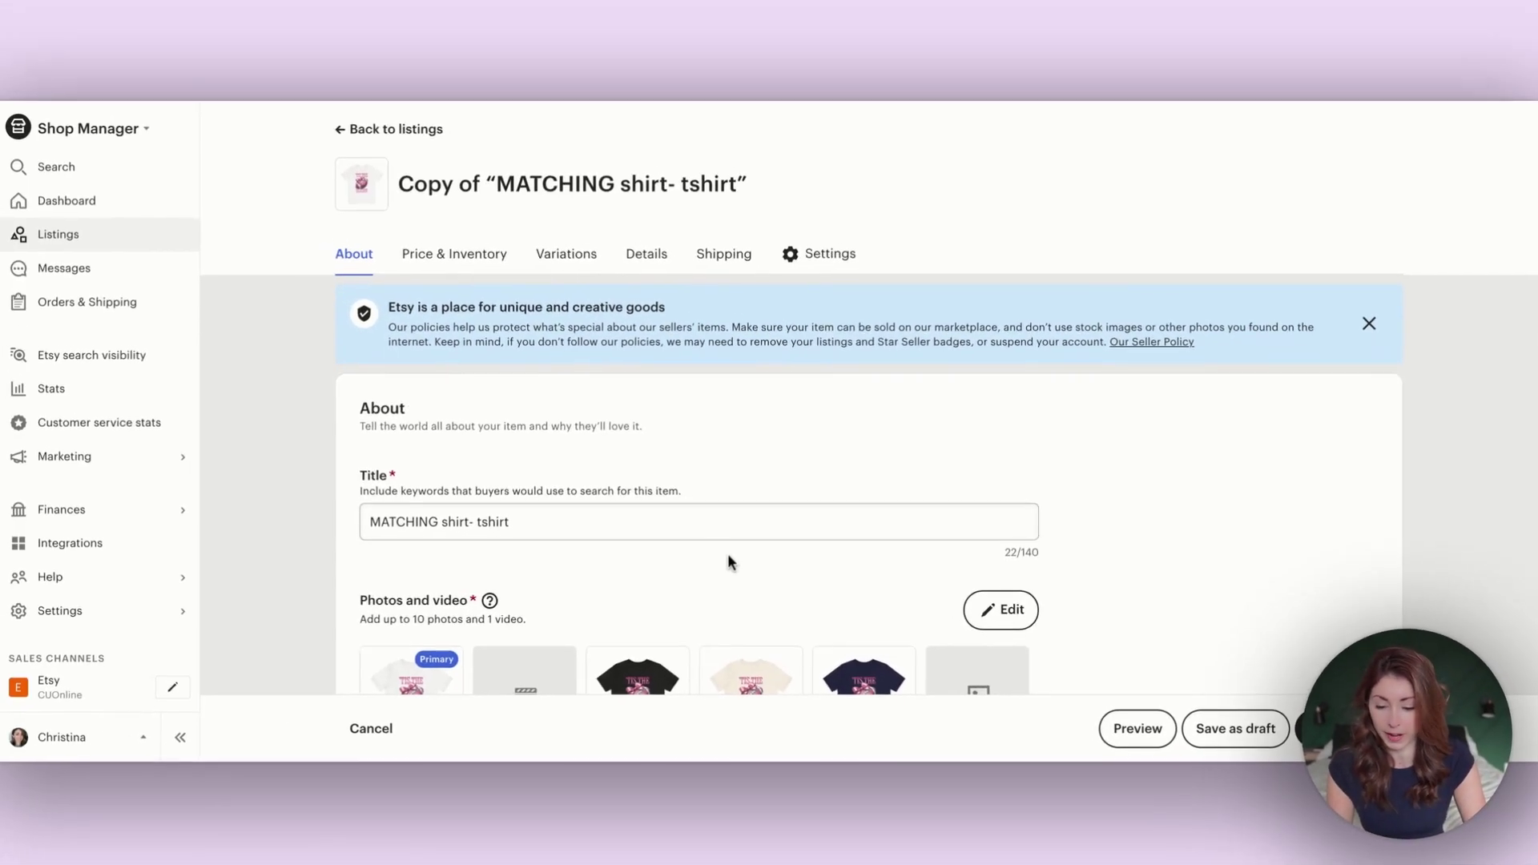
{"action": "triple_click", "coordinate": [475, 428]}
{"action": "type", "text": "TEMPLATE s"}
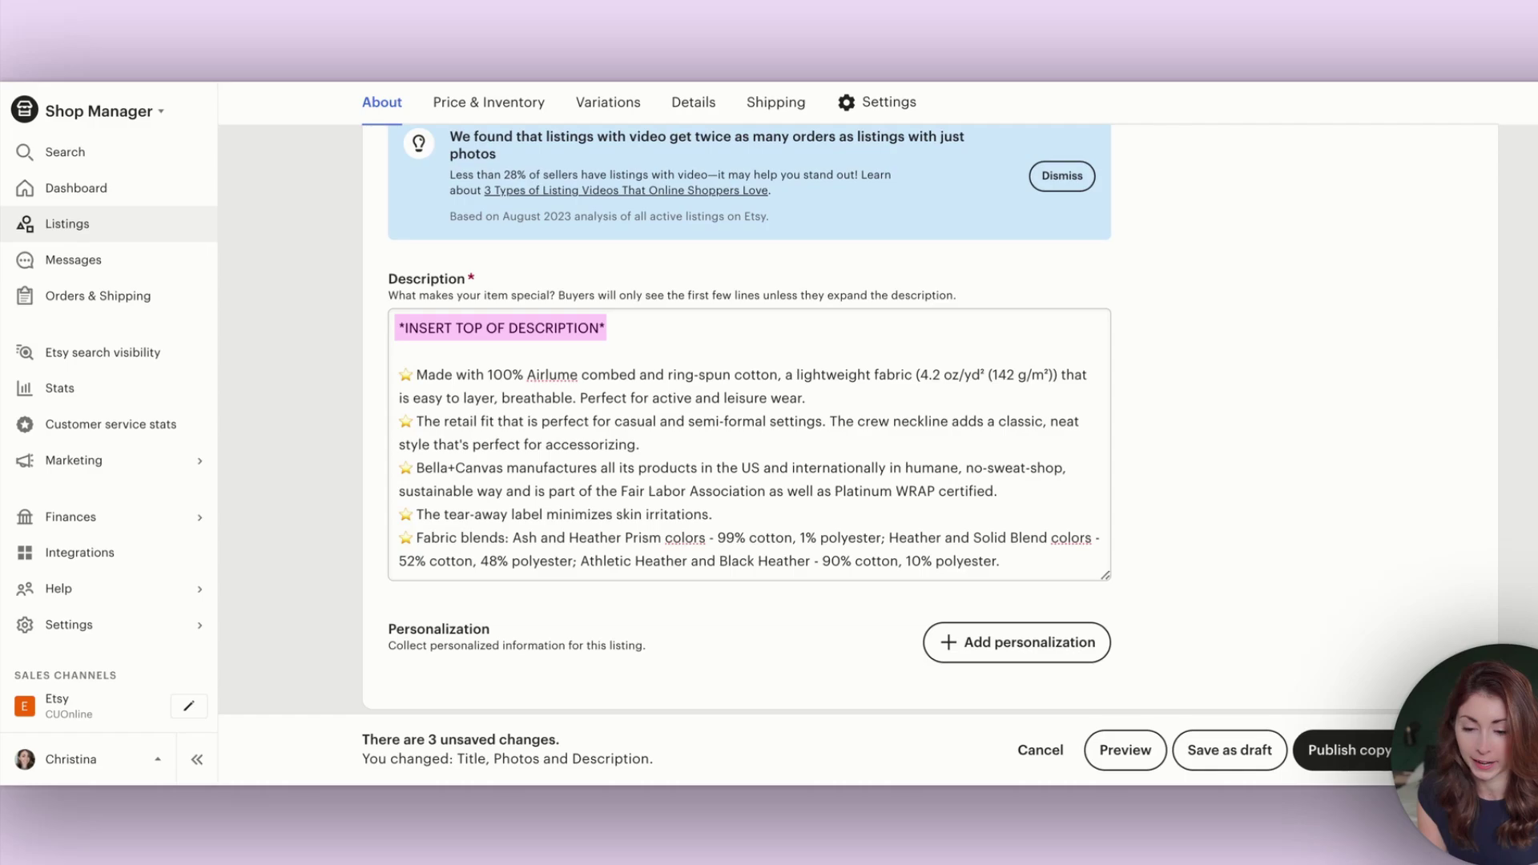
Step: Edit the Sizes variation of the copied listing and delete its XS through 4XL options
{"action": "scroll", "coordinate": [413, 274], "scroll_direction": "down", "scroll_amount": 5}
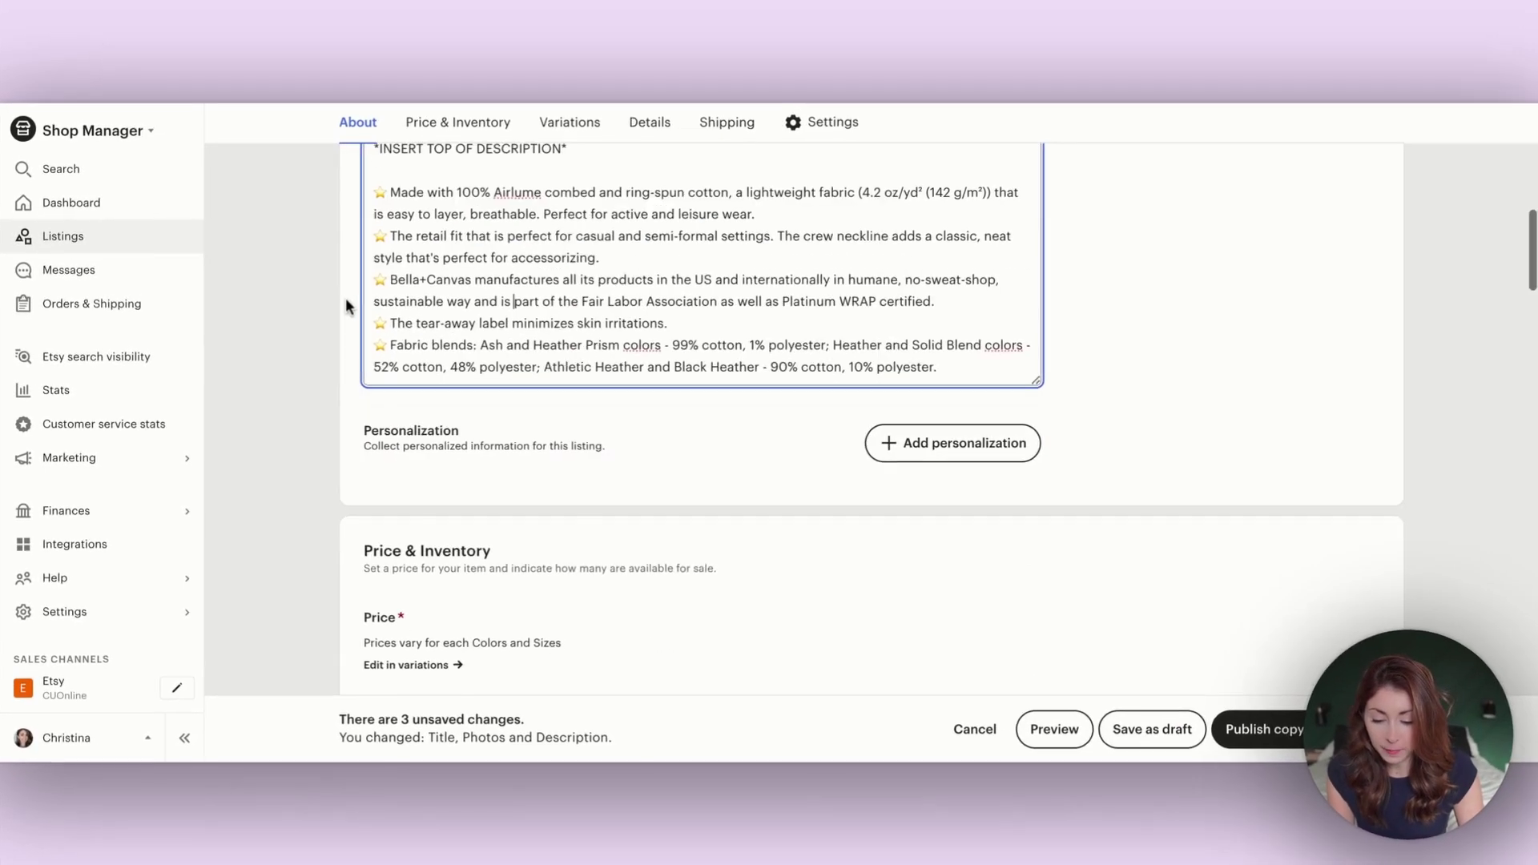
{"action": "scroll", "coordinate": [345, 298], "scroll_direction": "down", "scroll_amount": 5}
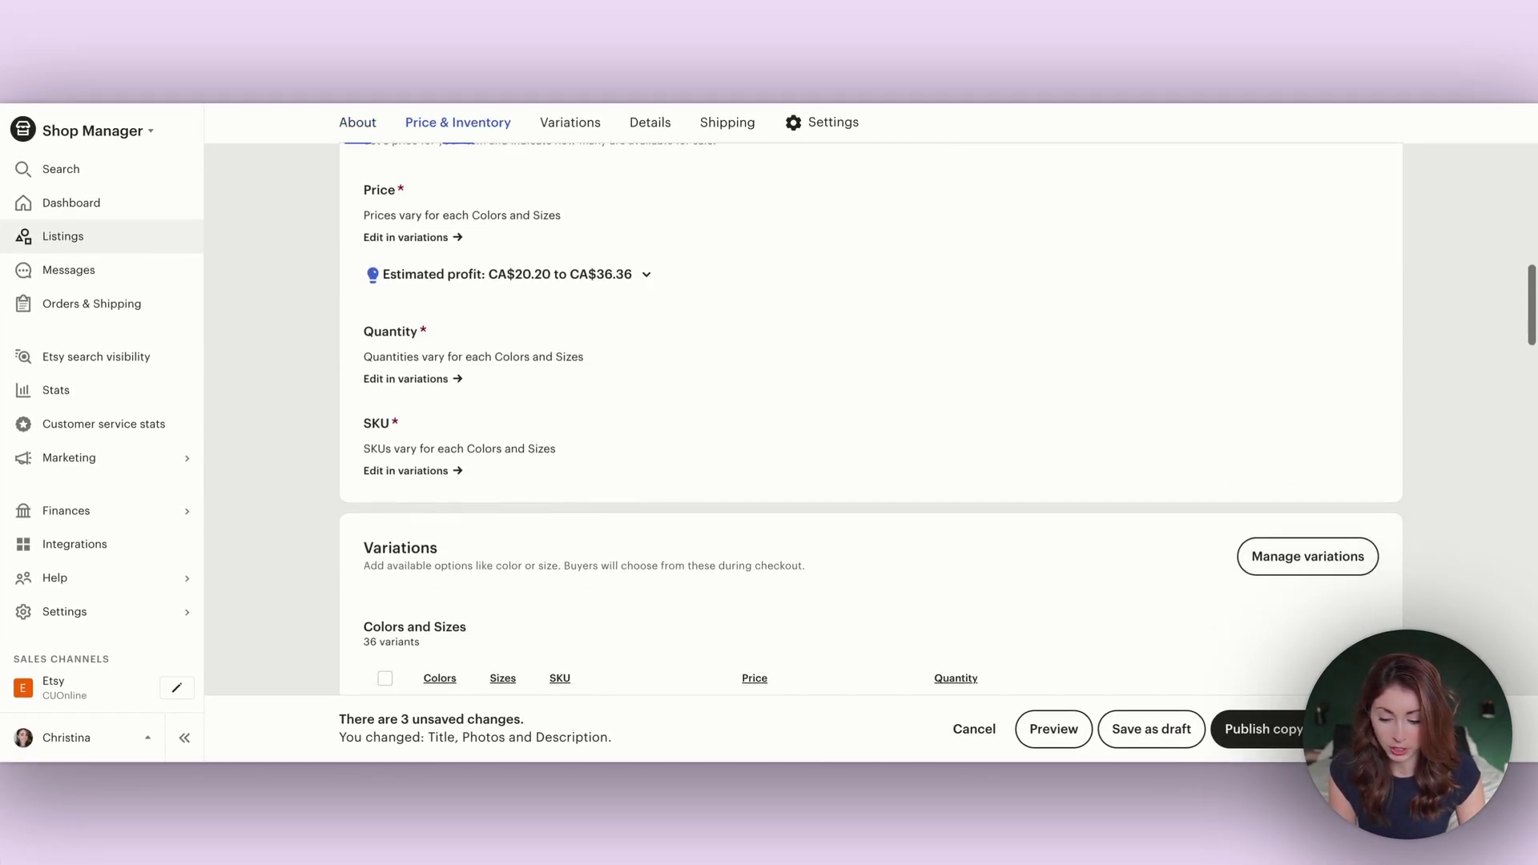
{"action": "scroll", "coordinate": [587, 463], "scroll_direction": "down", "scroll_amount": 4}
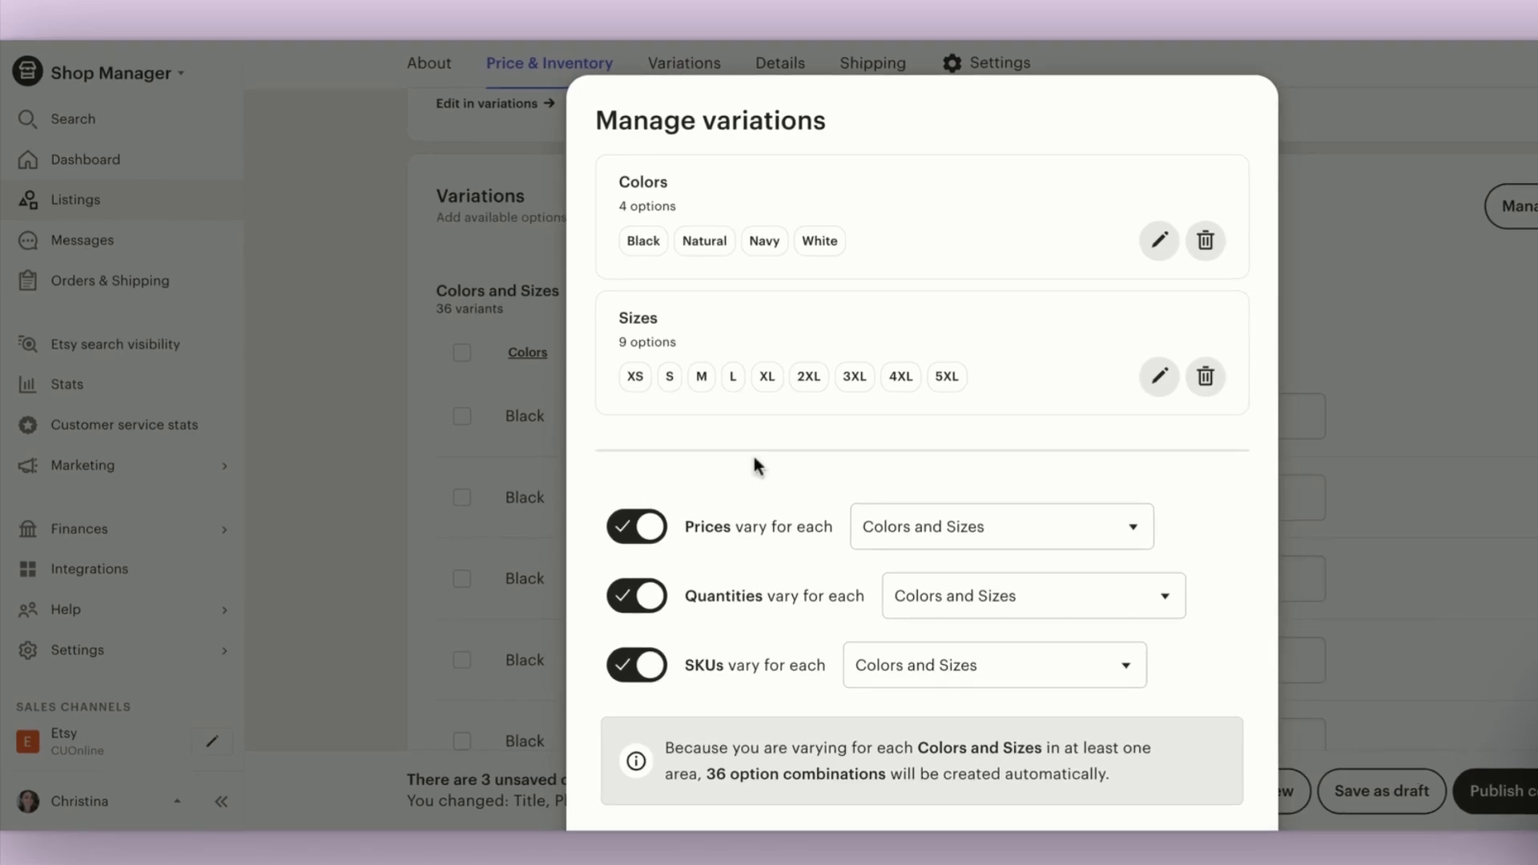
{"action": "scroll", "coordinate": [851, 353], "scroll_direction": "down", "scroll_amount": 3}
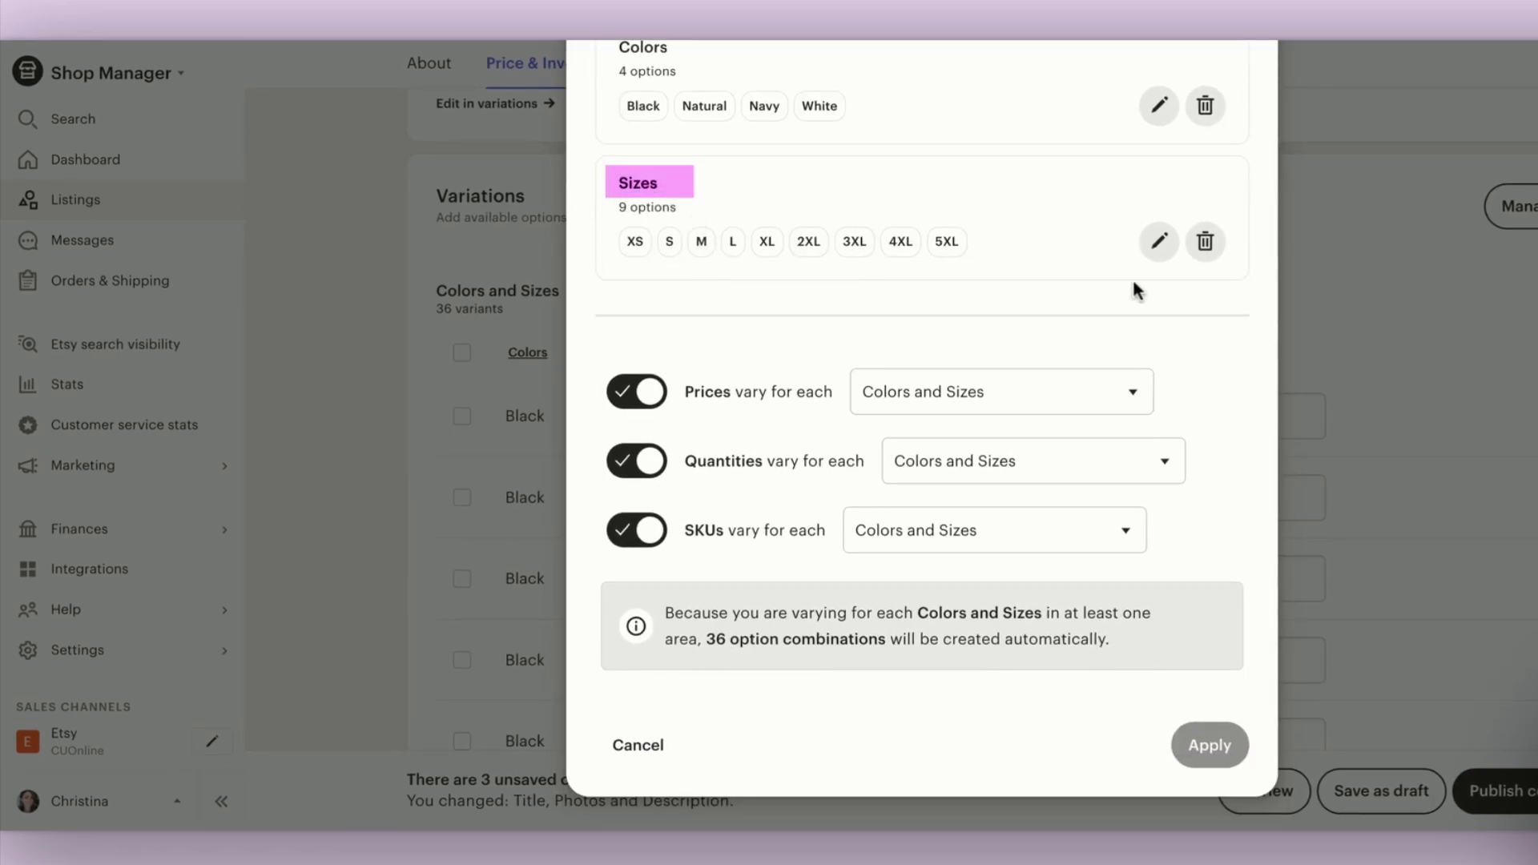
{"action": "left_click", "coordinate": [1168, 250]}
{"action": "scroll", "coordinate": [796, 507], "scroll_direction": "down", "scroll_amount": 4}
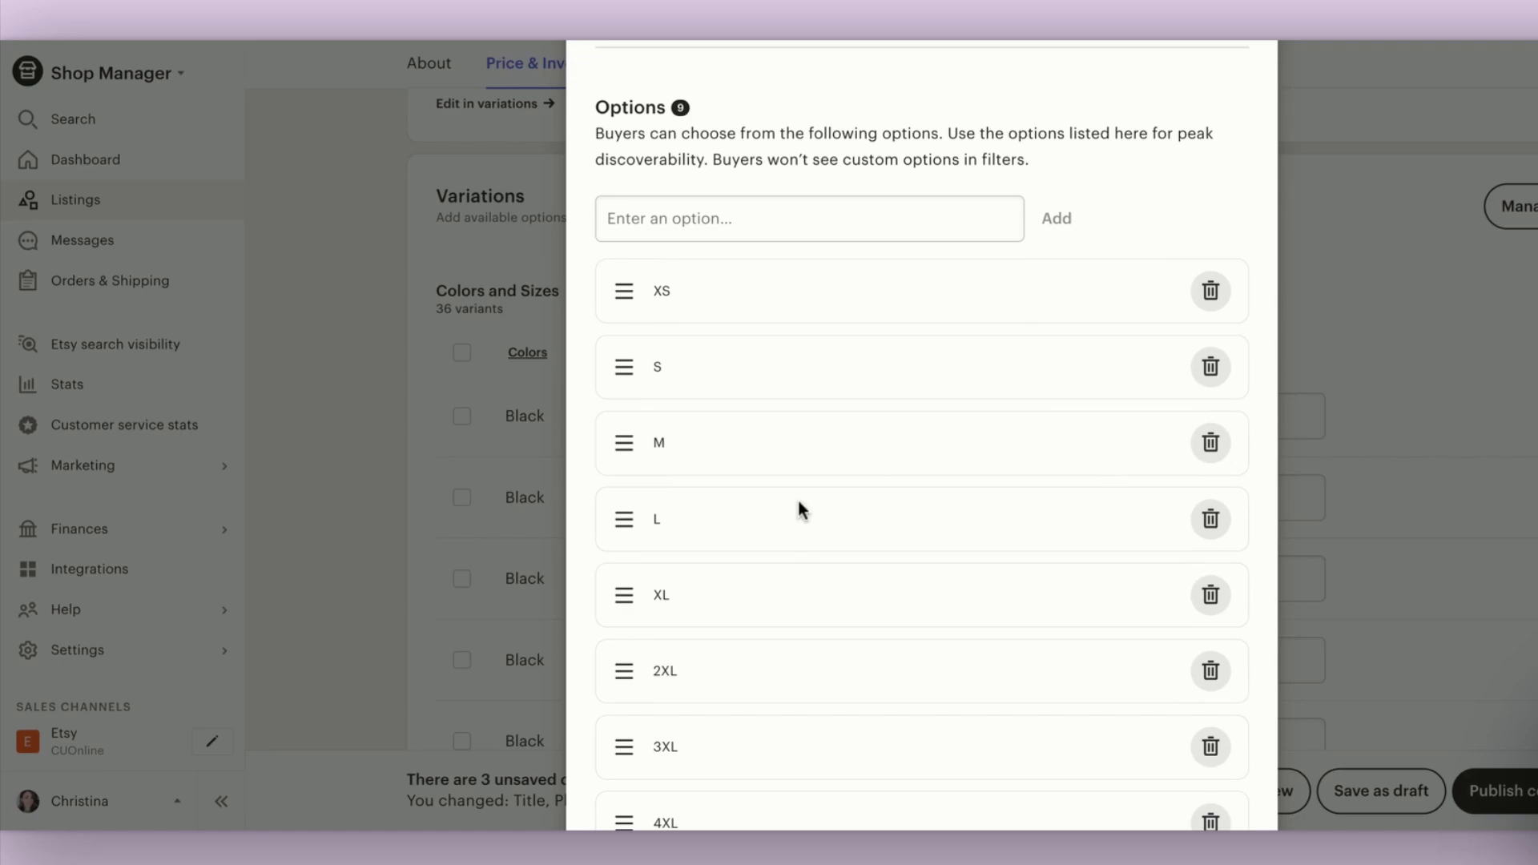
{"action": "left_click", "coordinate": [1208, 293]}
{"action": "left_click", "coordinate": [1208, 293]}
{"action": "left_click", "coordinate": [1208, 293]}
{"action": "left_click", "coordinate": [1209, 293]}
{"action": "left_click", "coordinate": [1211, 354]}
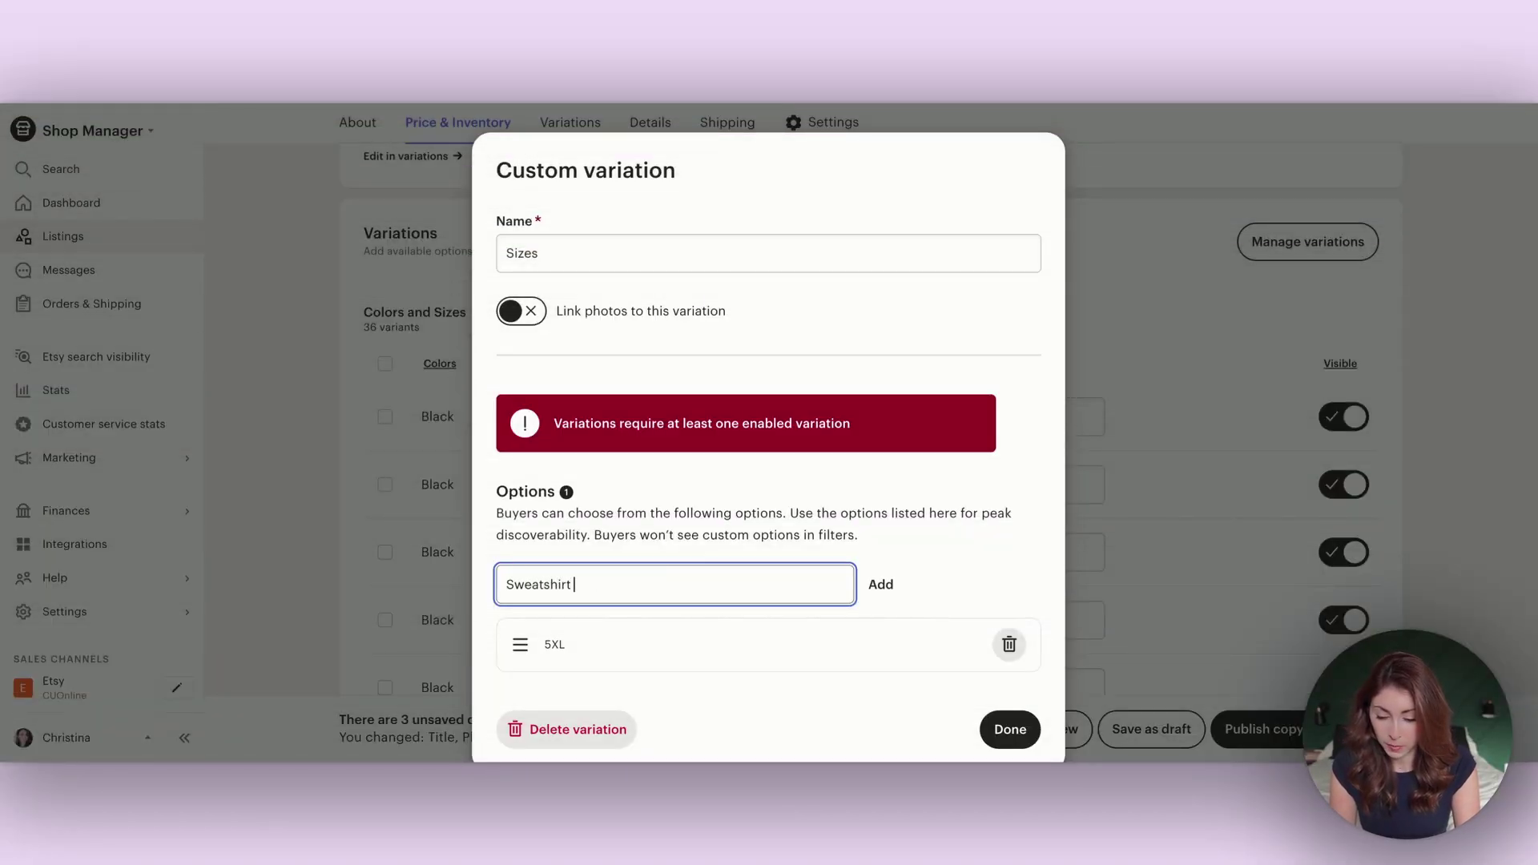
Step: Add the Sizes options Sweatshirt S, M, L, XL and Tshirt S, M, L, XL, and delete the 5XL option
{"action": "type", "text": "S"}
{"action": "key", "text": "Return"}
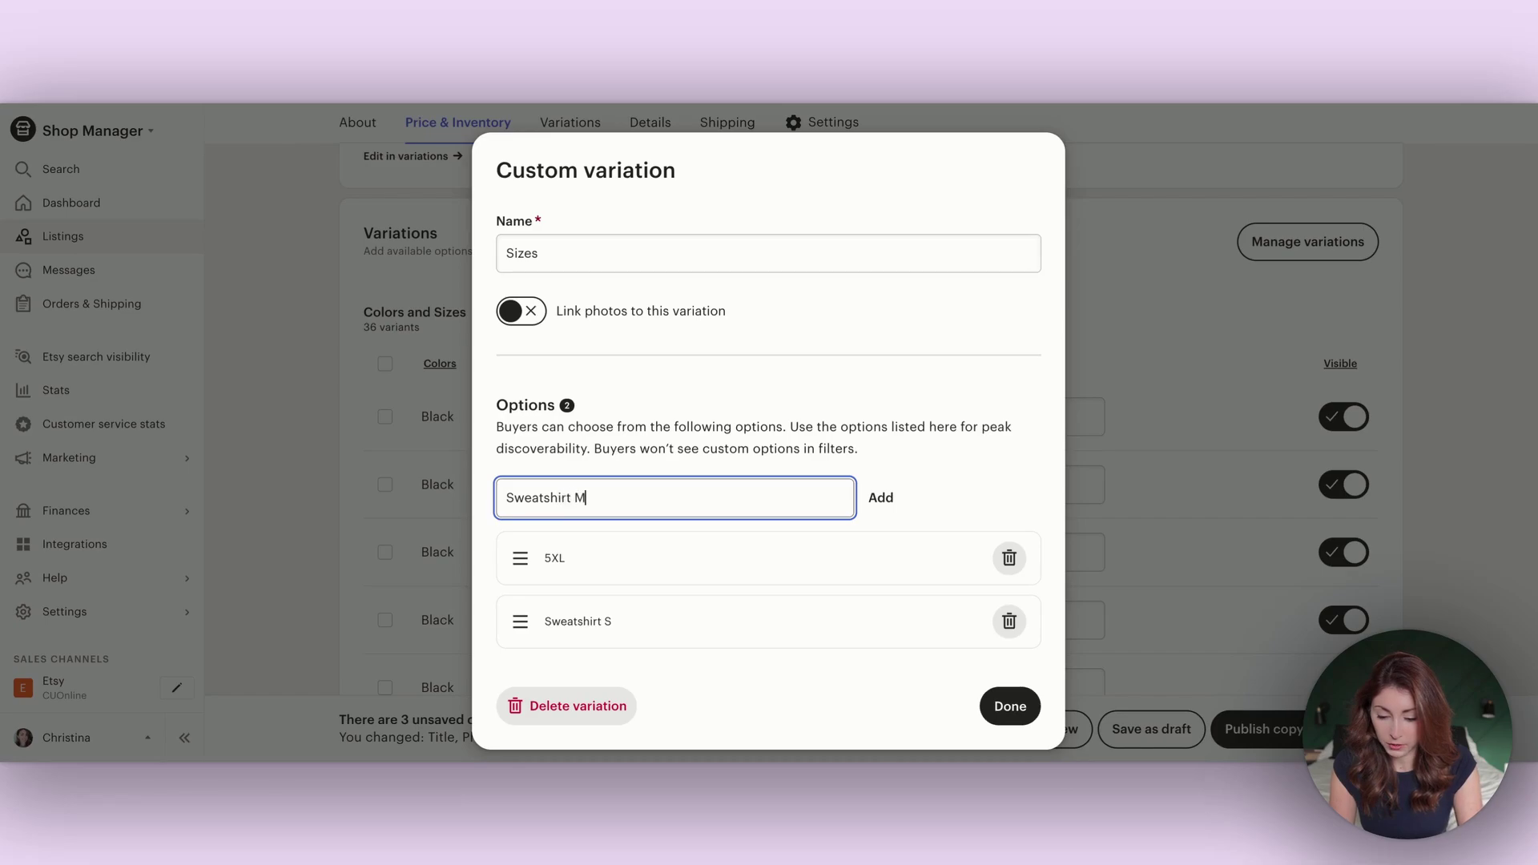
{"action": "key", "text": "Return"}
{"action": "type", "text": "Sweatshirt L"}
{"action": "key", "text": "Return"}
{"action": "type", "text": "Stw"}
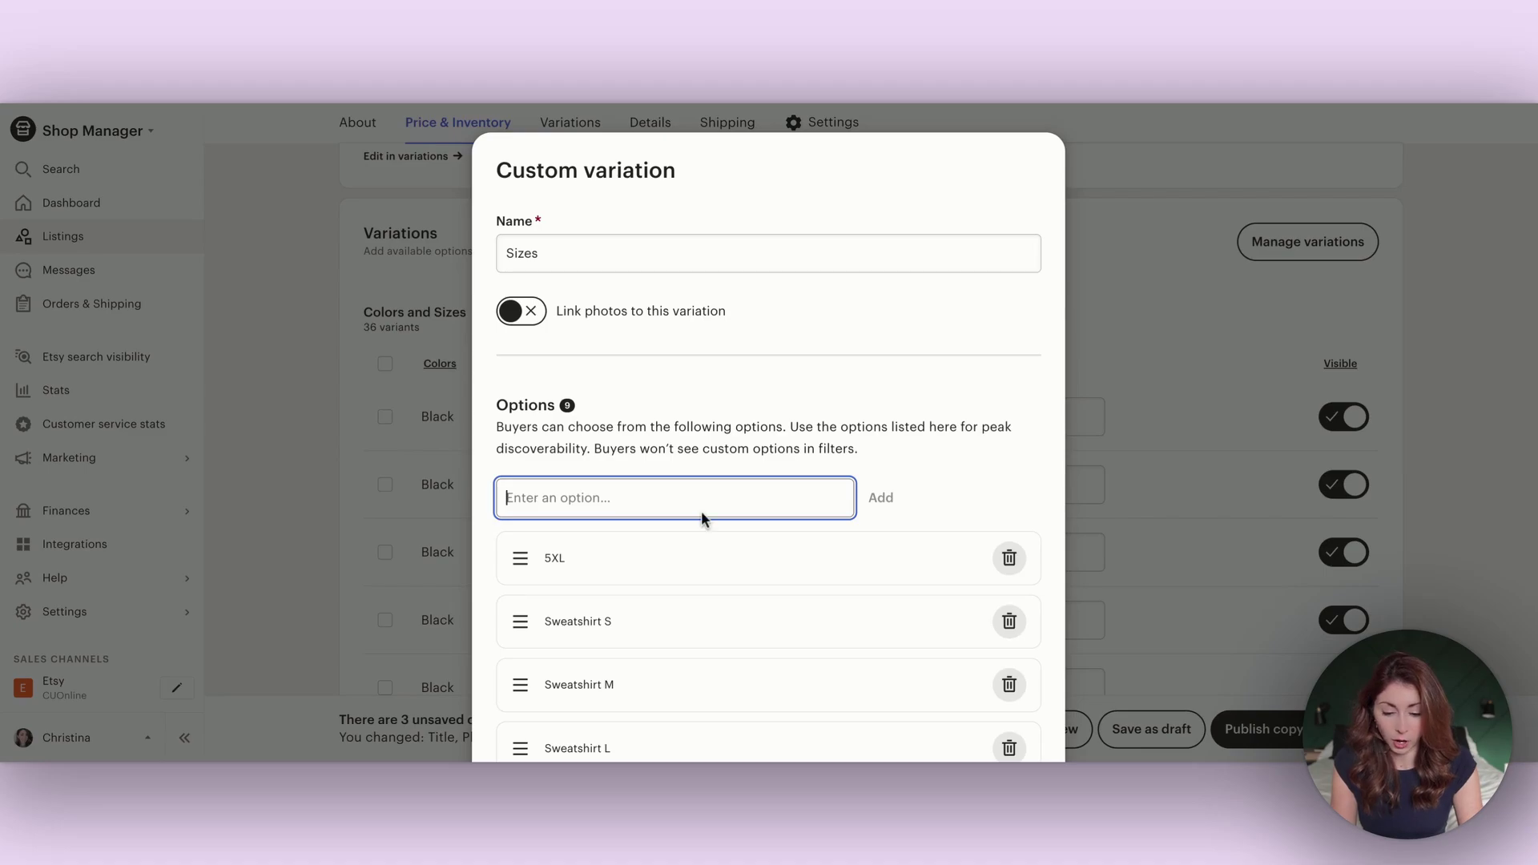
{"action": "left_click", "coordinate": [1009, 558]}
{"action": "scroll", "coordinate": [824, 549], "scroll_direction": "down", "scroll_amount": 4}
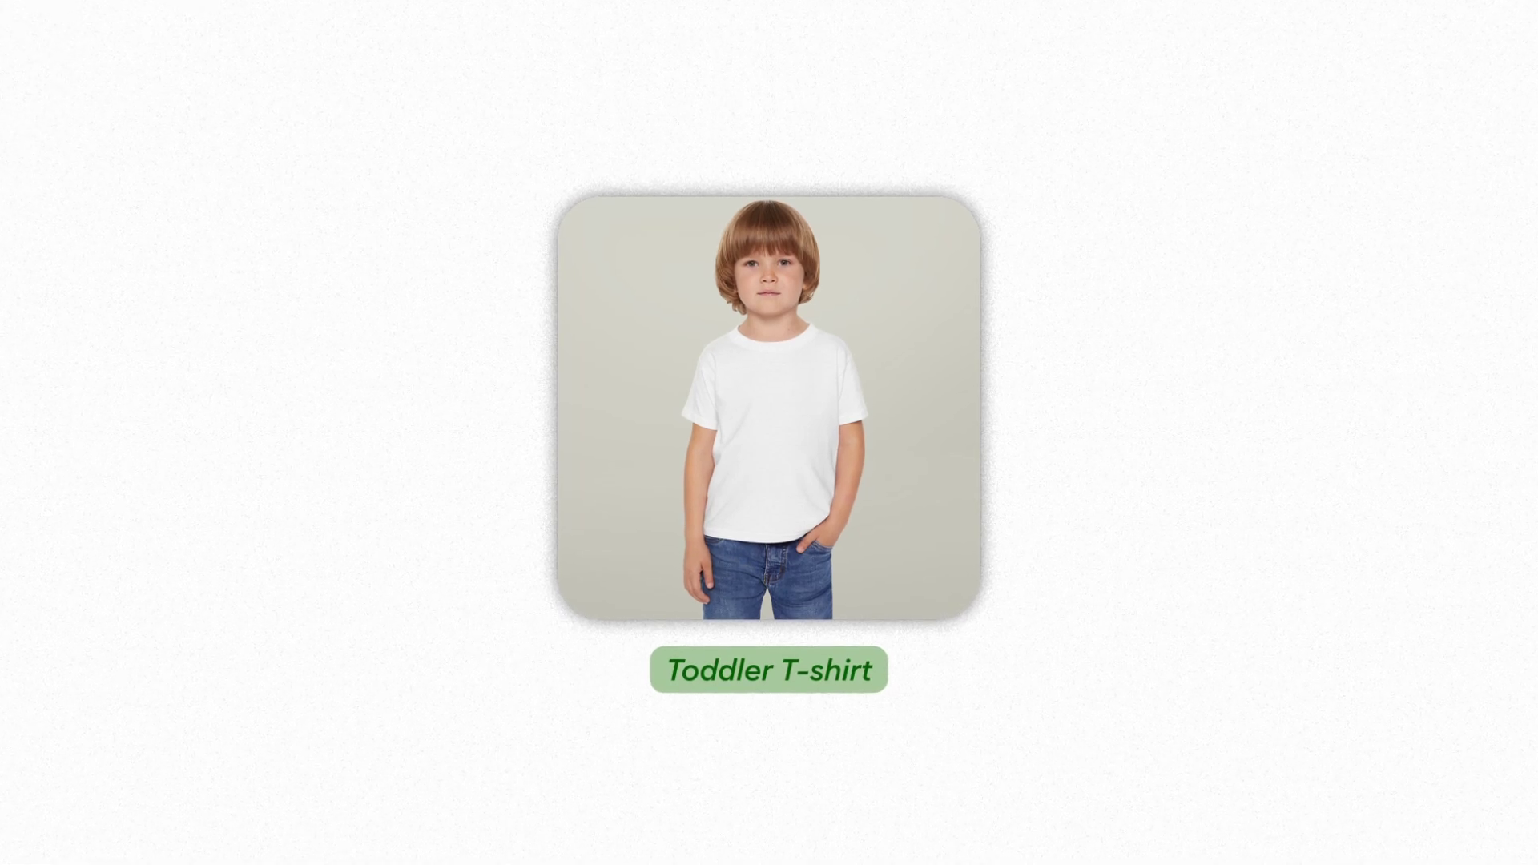
{"action": "type", "text": "Toddler T"}
{"action": "type", "text": "-shirt"}
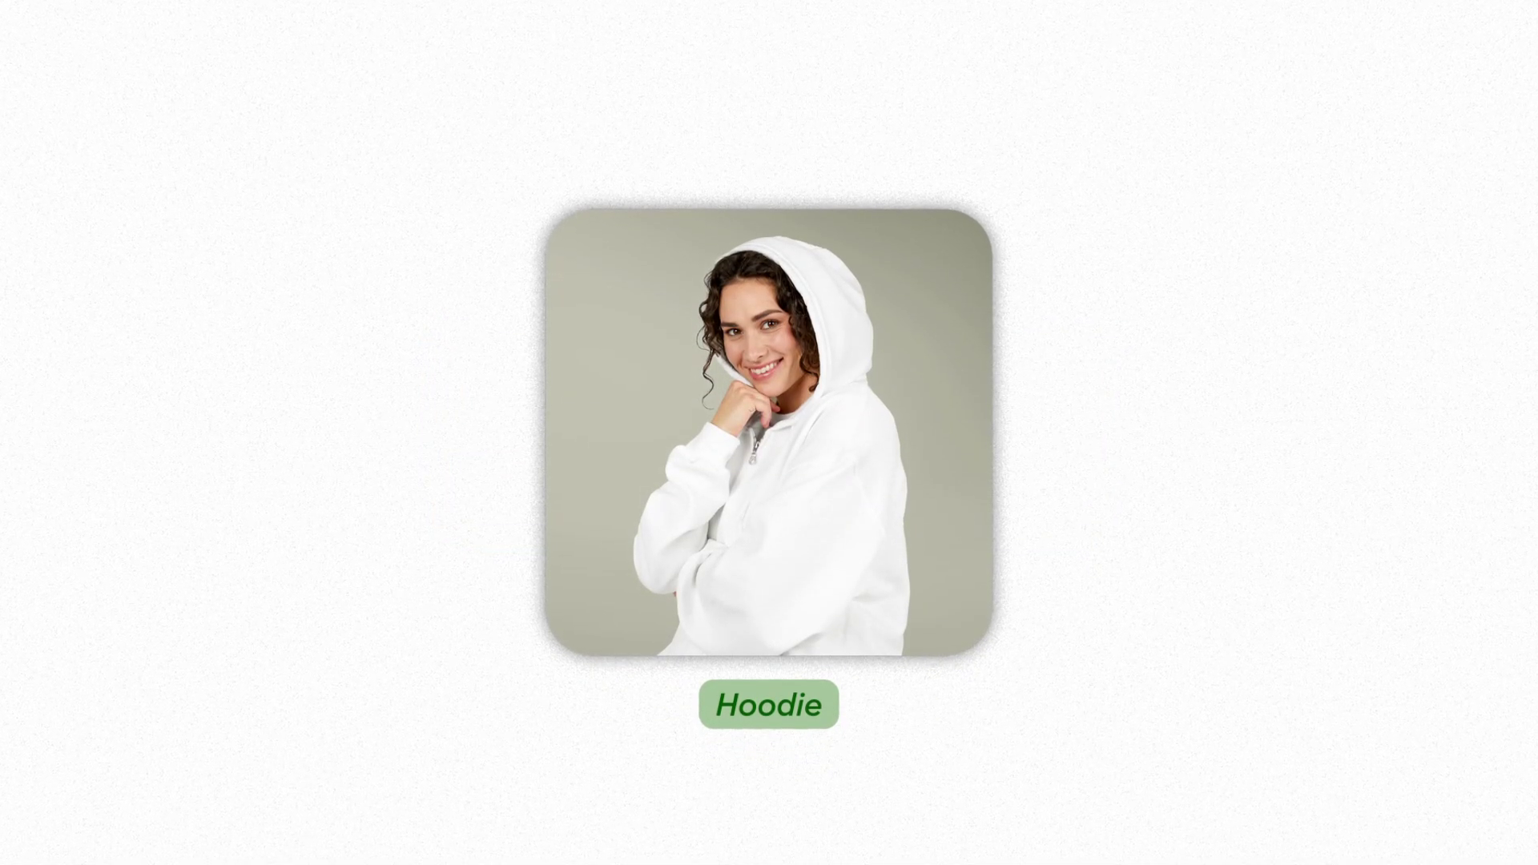
{"action": "type", "text": "Hoodi"}
{"action": "type", "text": "e M"}
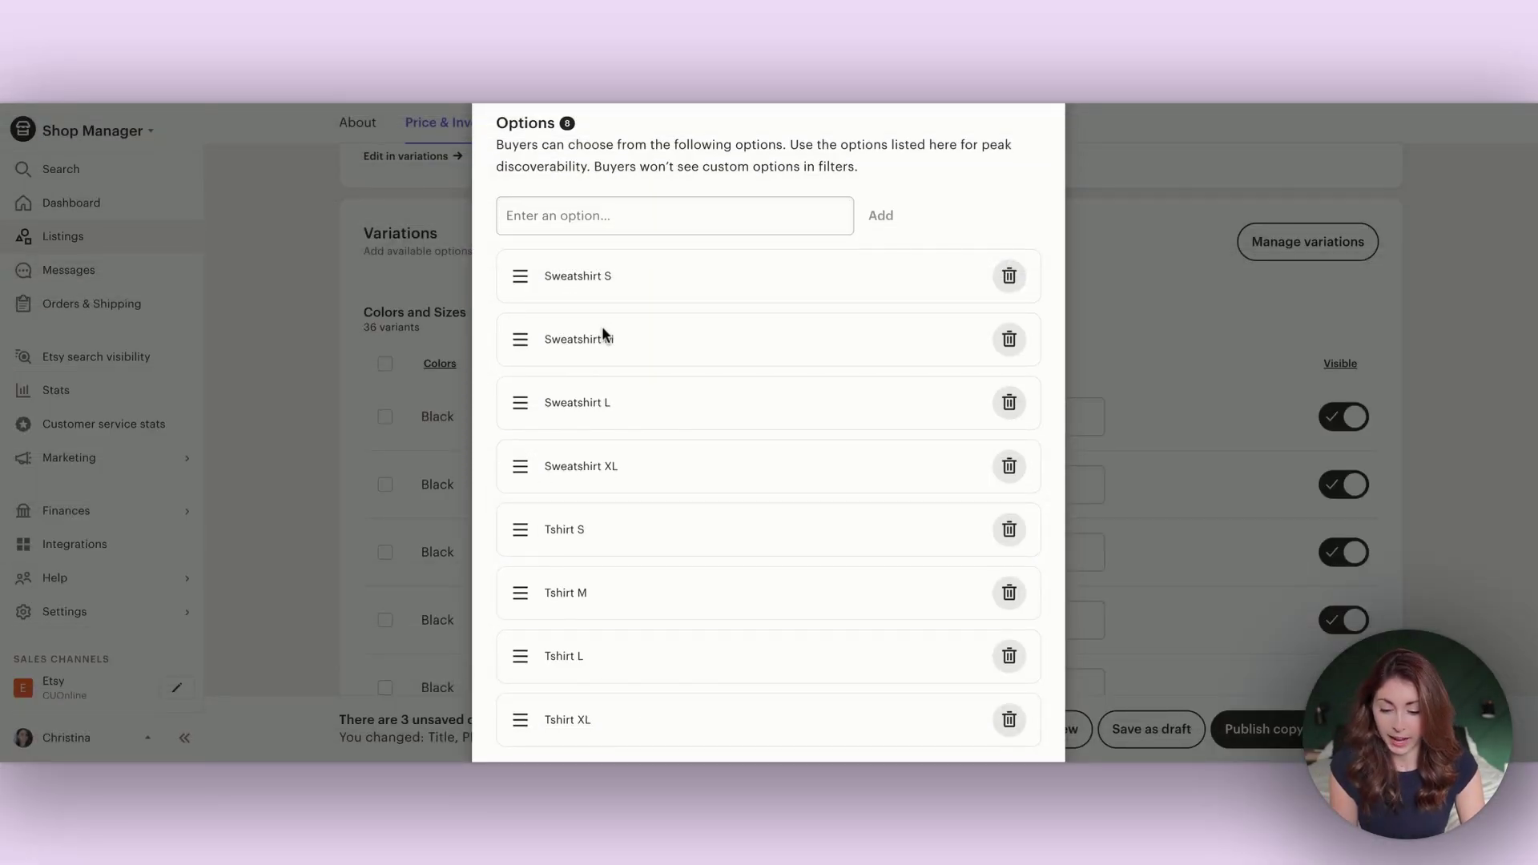
Step: Finish editing the Sizes options and set the quantity of all color and size variants to 999
{"action": "scroll", "coordinate": [602, 325], "scroll_direction": "down", "scroll_amount": 2}
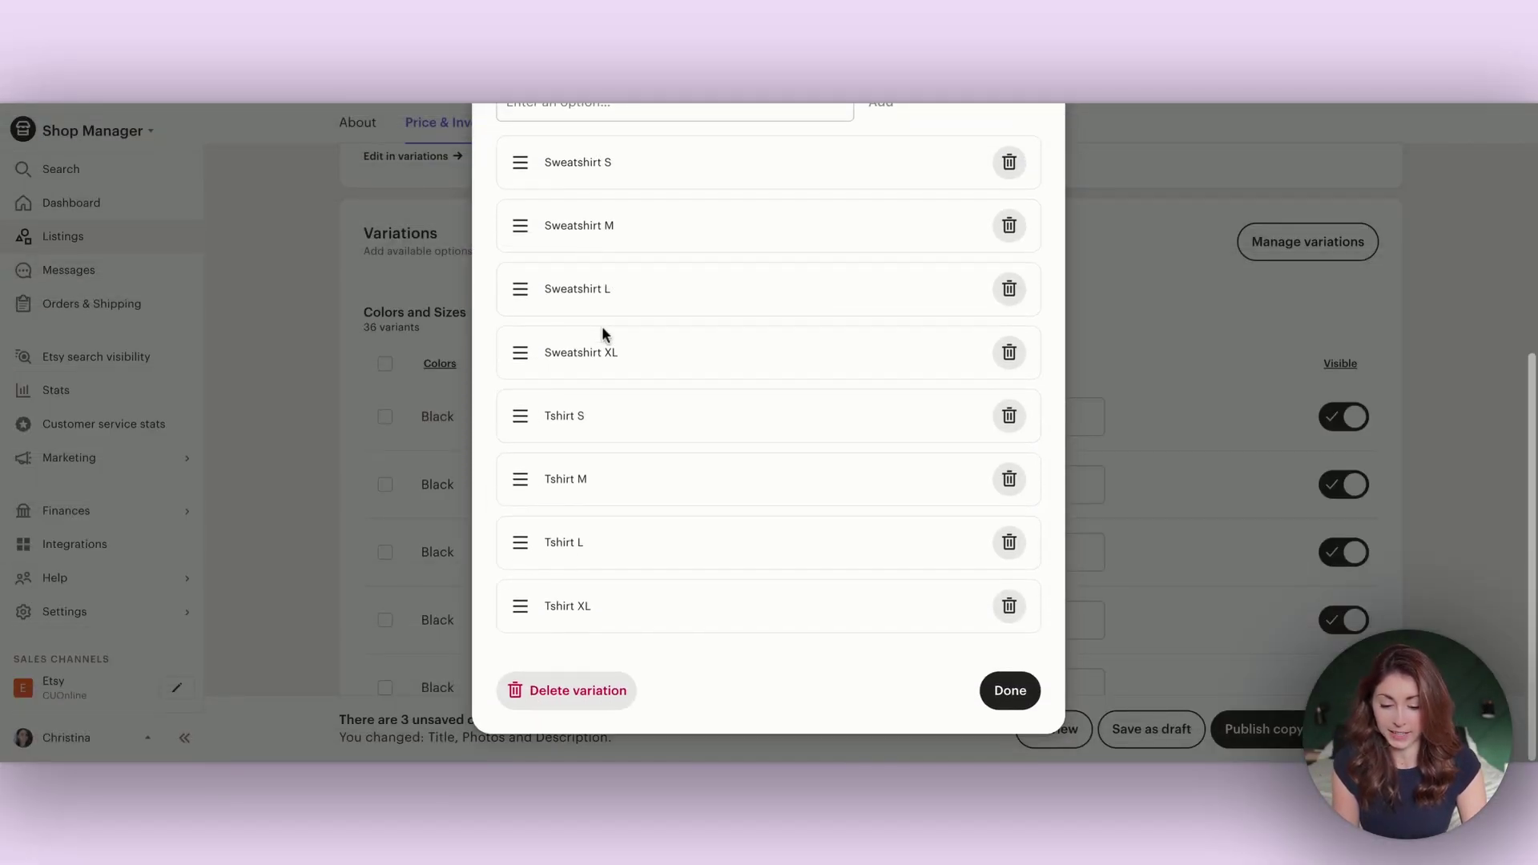
{"action": "left_click", "coordinate": [1010, 691]}
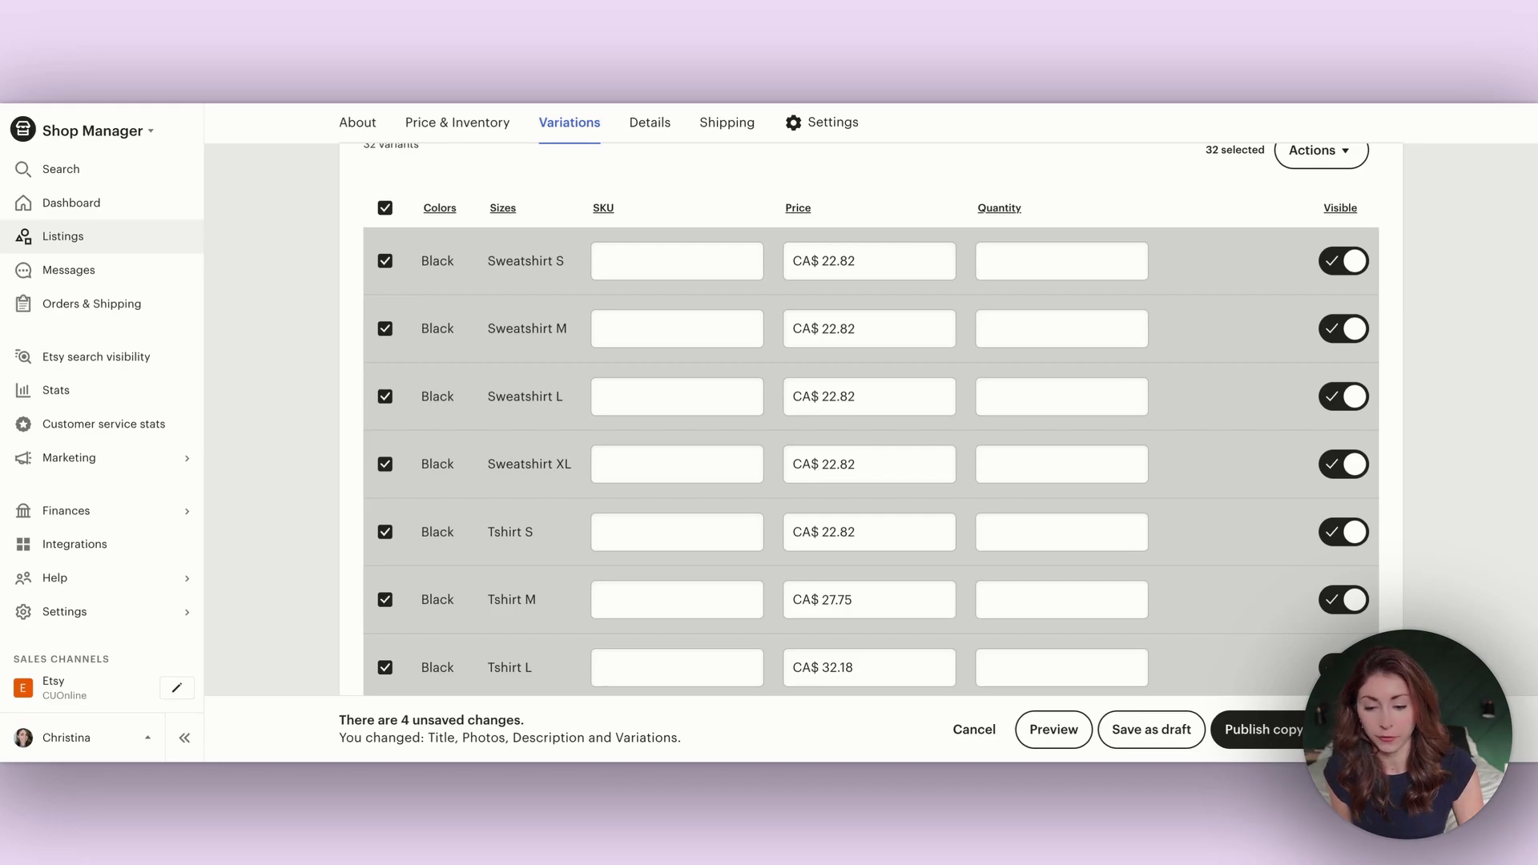
{"action": "scroll", "coordinate": [451, 245], "scroll_direction": "up", "scroll_amount": 1}
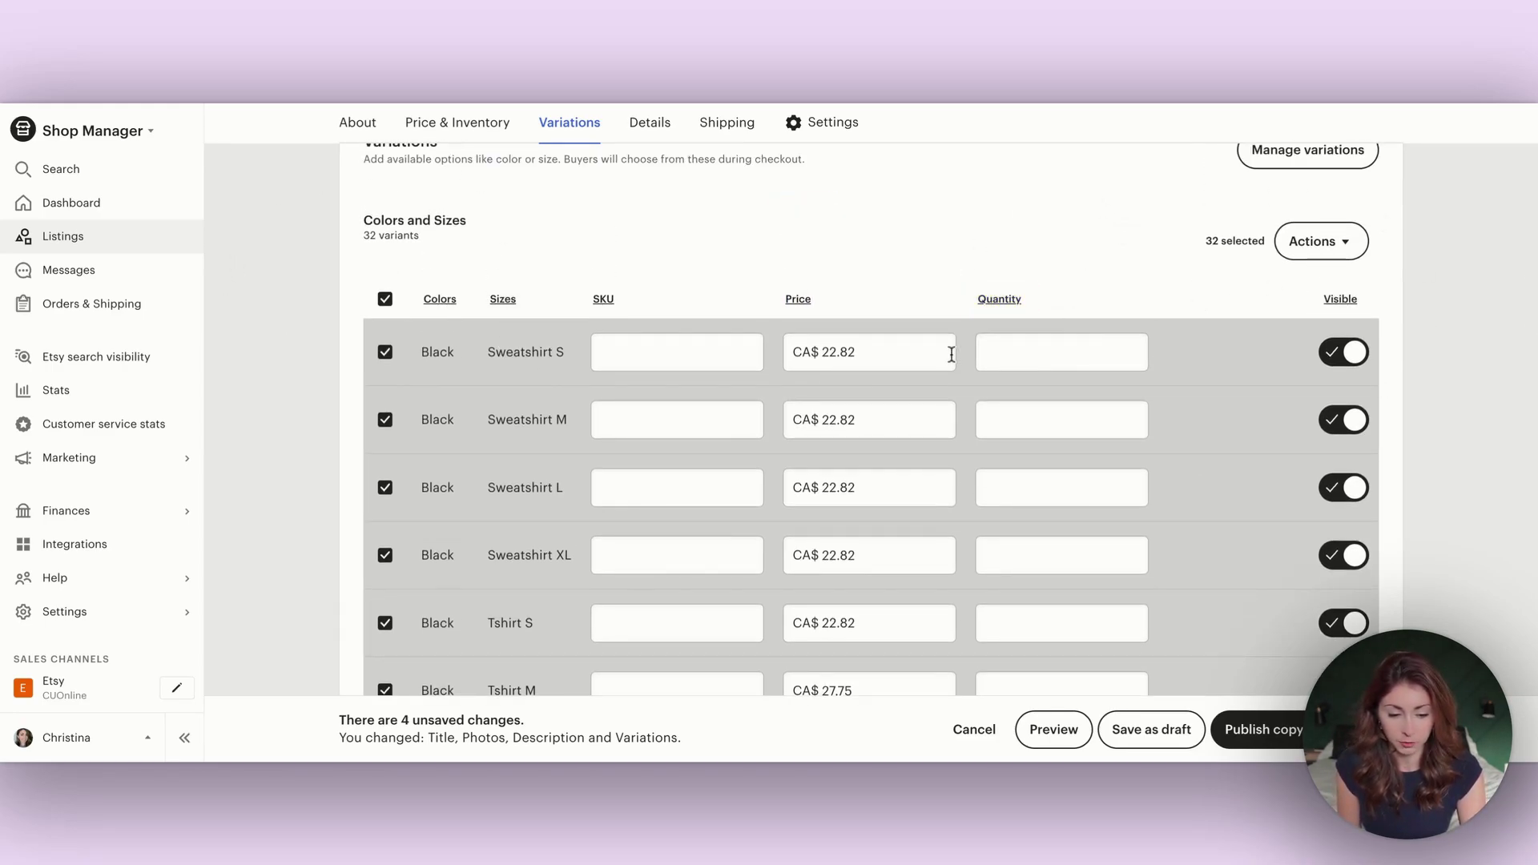
{"action": "left_click", "coordinate": [1307, 241]}
{"action": "left_click", "coordinate": [1328, 311]}
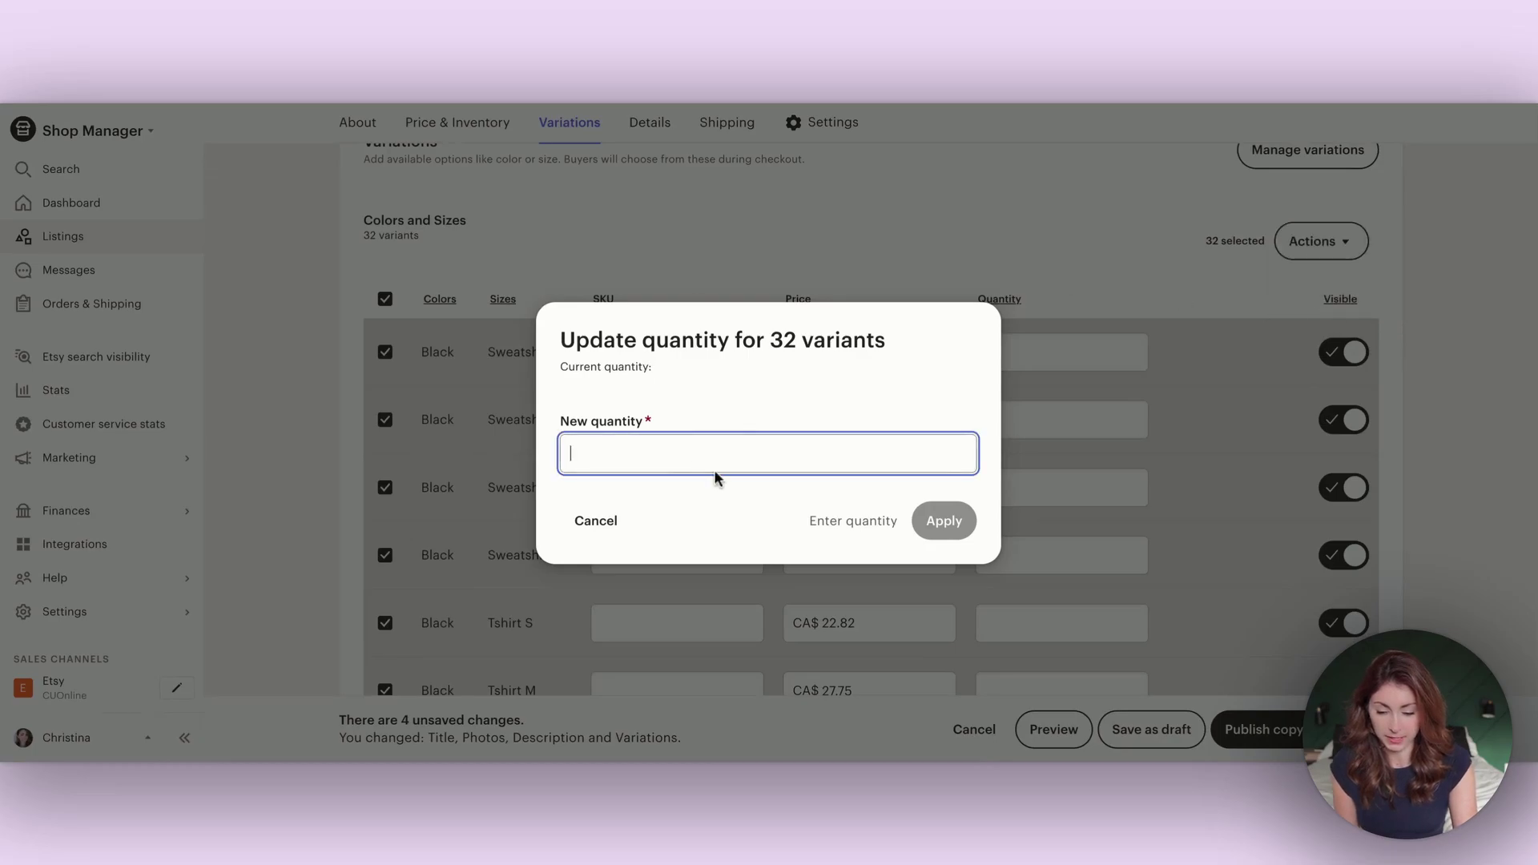
{"action": "type", "text": "999"}
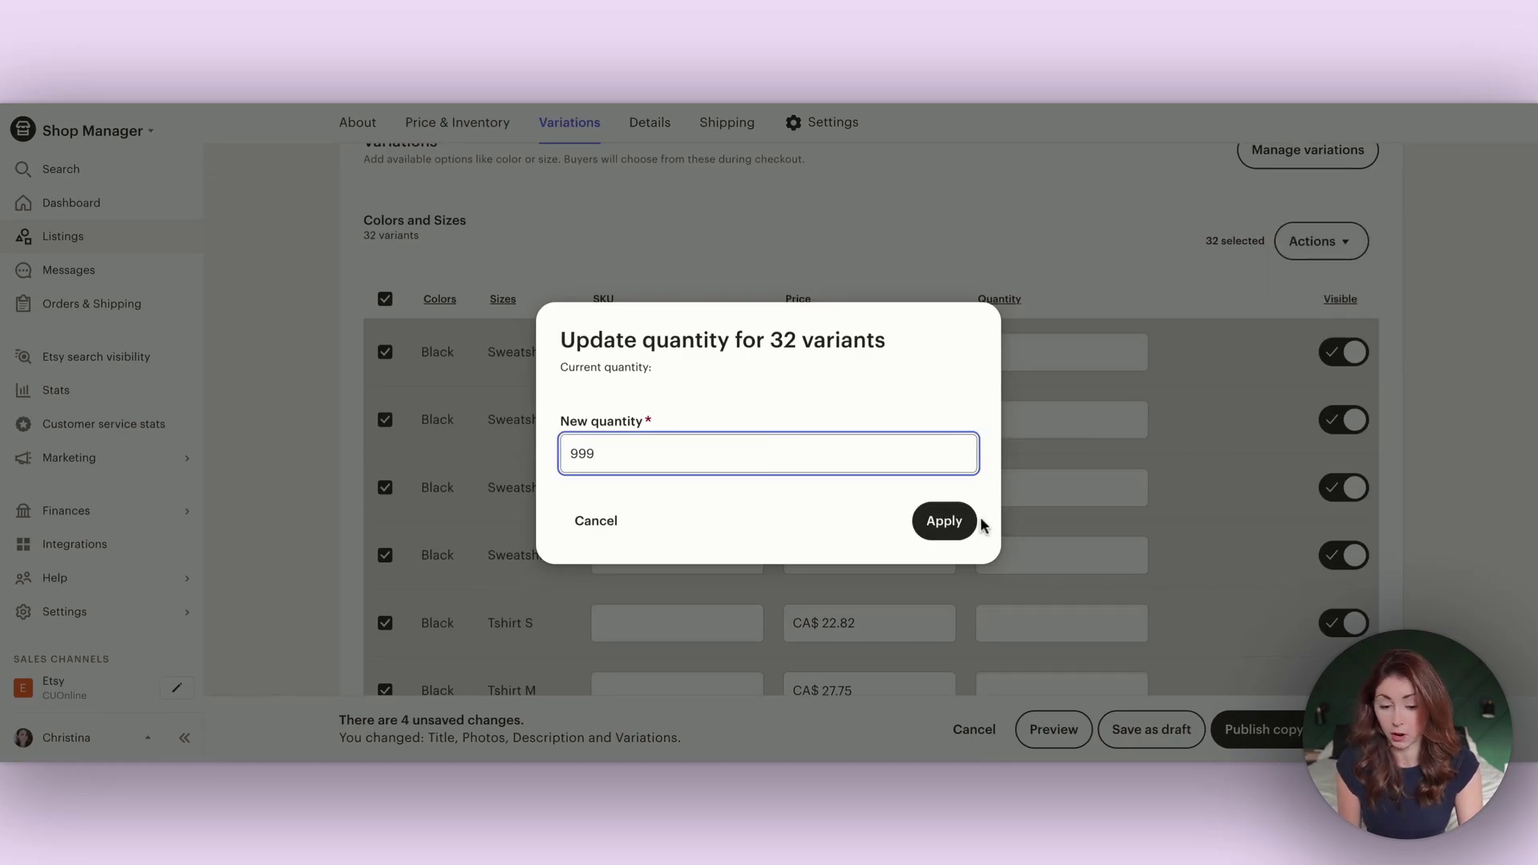
{"action": "left_click", "coordinate": [965, 522]}
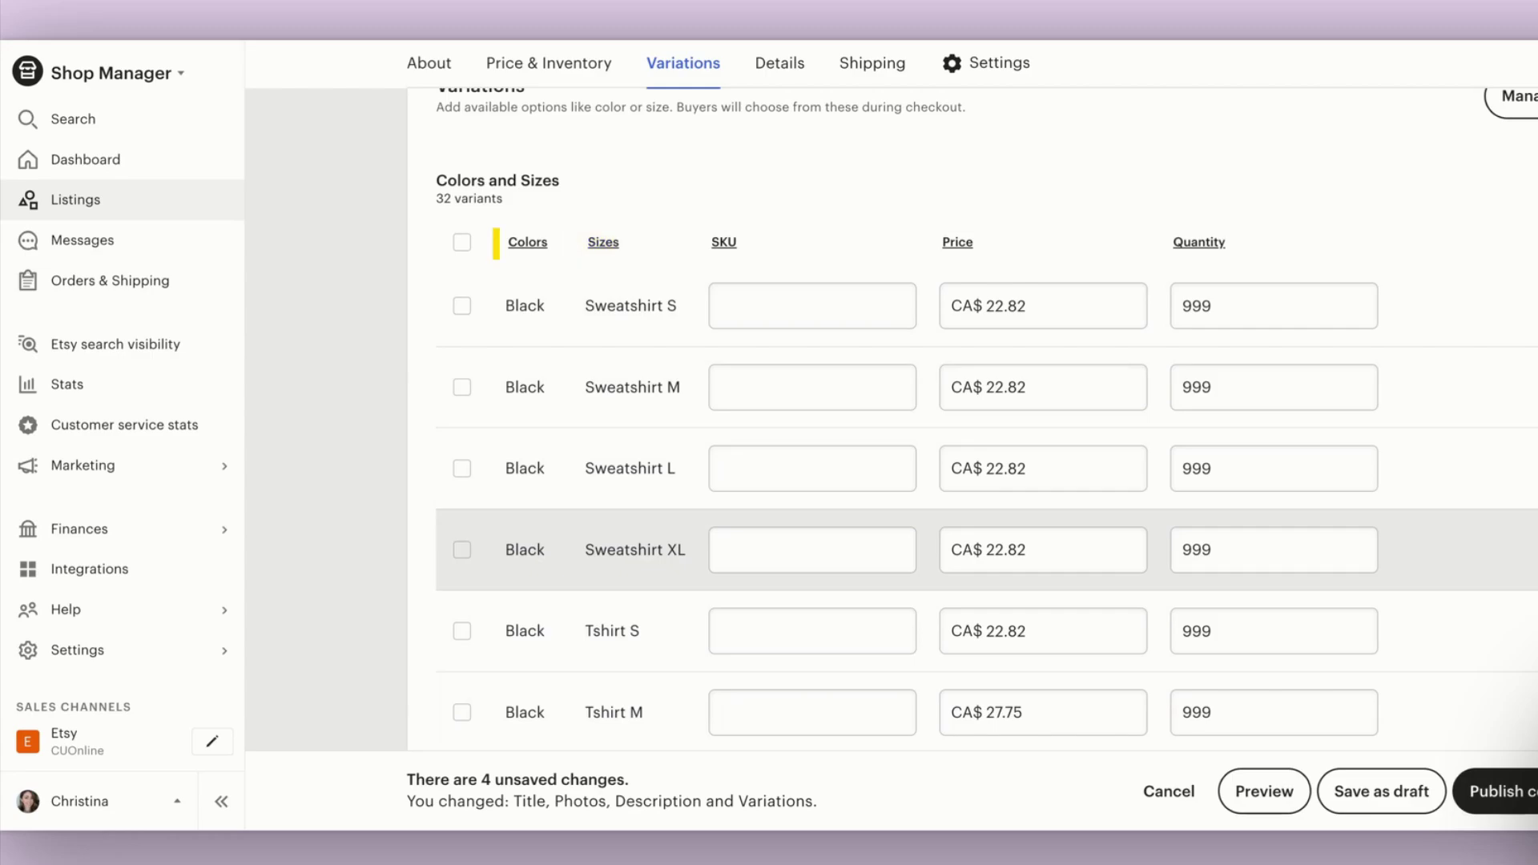
Step: Hide the Natural variants of Sweatshirt S, M, L and XL and save the listing as a draft
{"action": "scroll", "coordinate": [1070, 511], "scroll_direction": "down", "scroll_amount": 5}
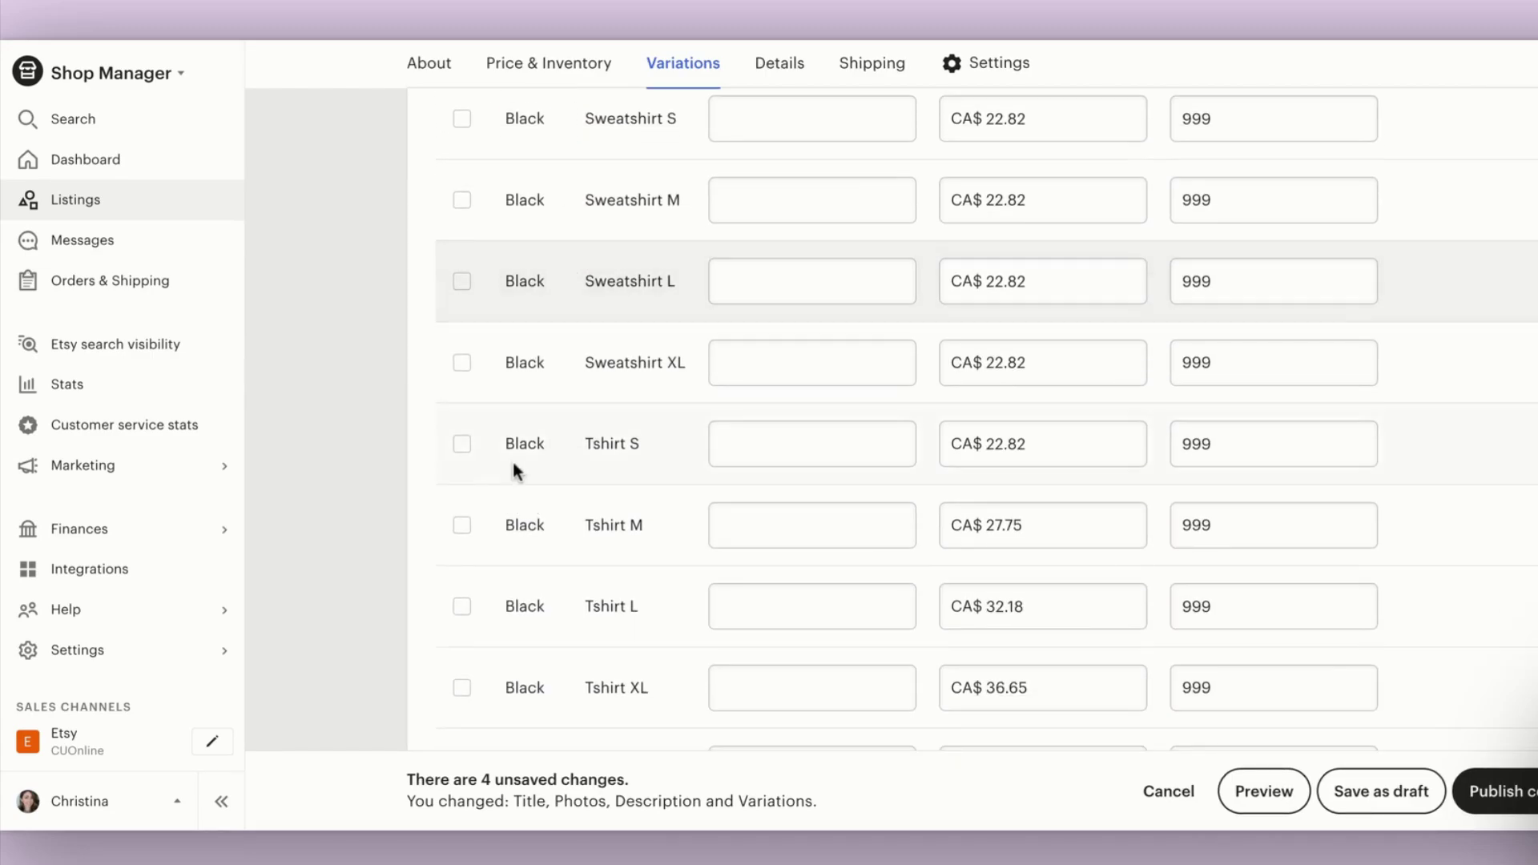
{"action": "scroll", "coordinate": [651, 324], "scroll_direction": "down", "scroll_amount": 3}
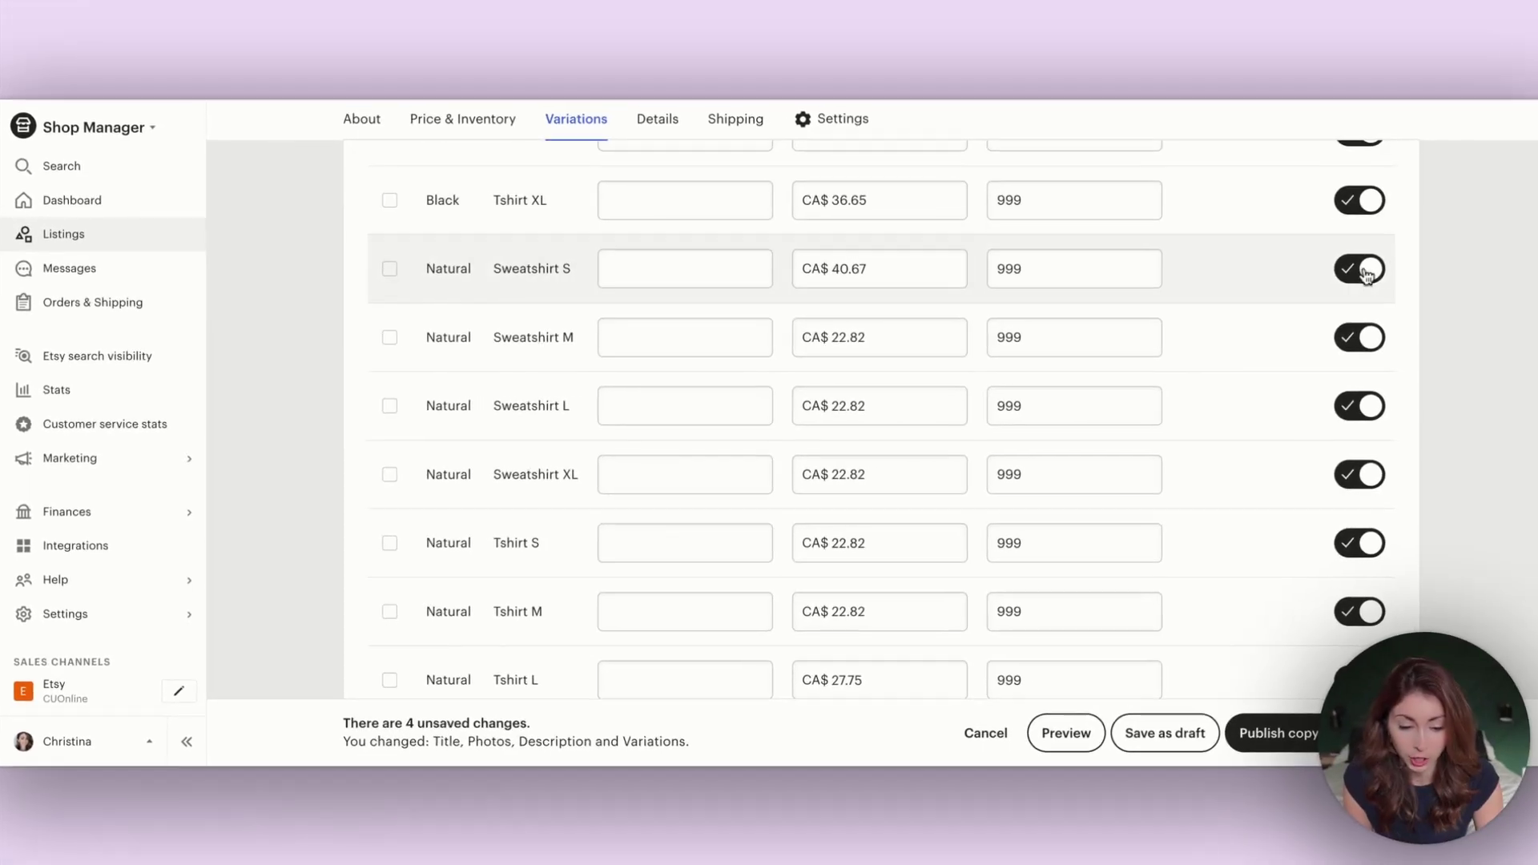
{"action": "left_click", "coordinate": [1353, 272]}
{"action": "left_click", "coordinate": [1351, 338]}
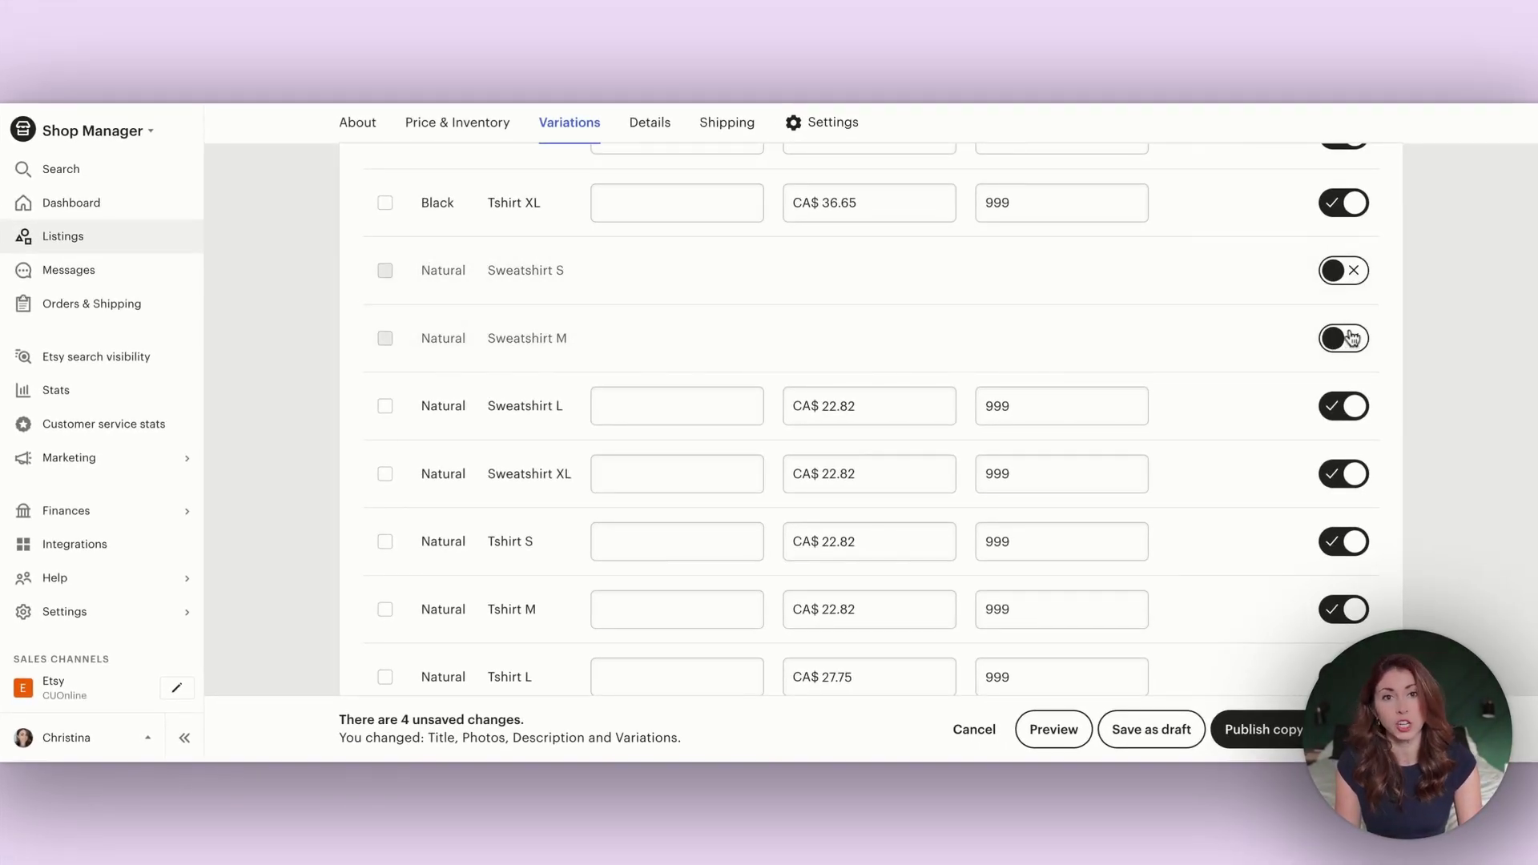
{"action": "left_click", "coordinate": [1342, 340]}
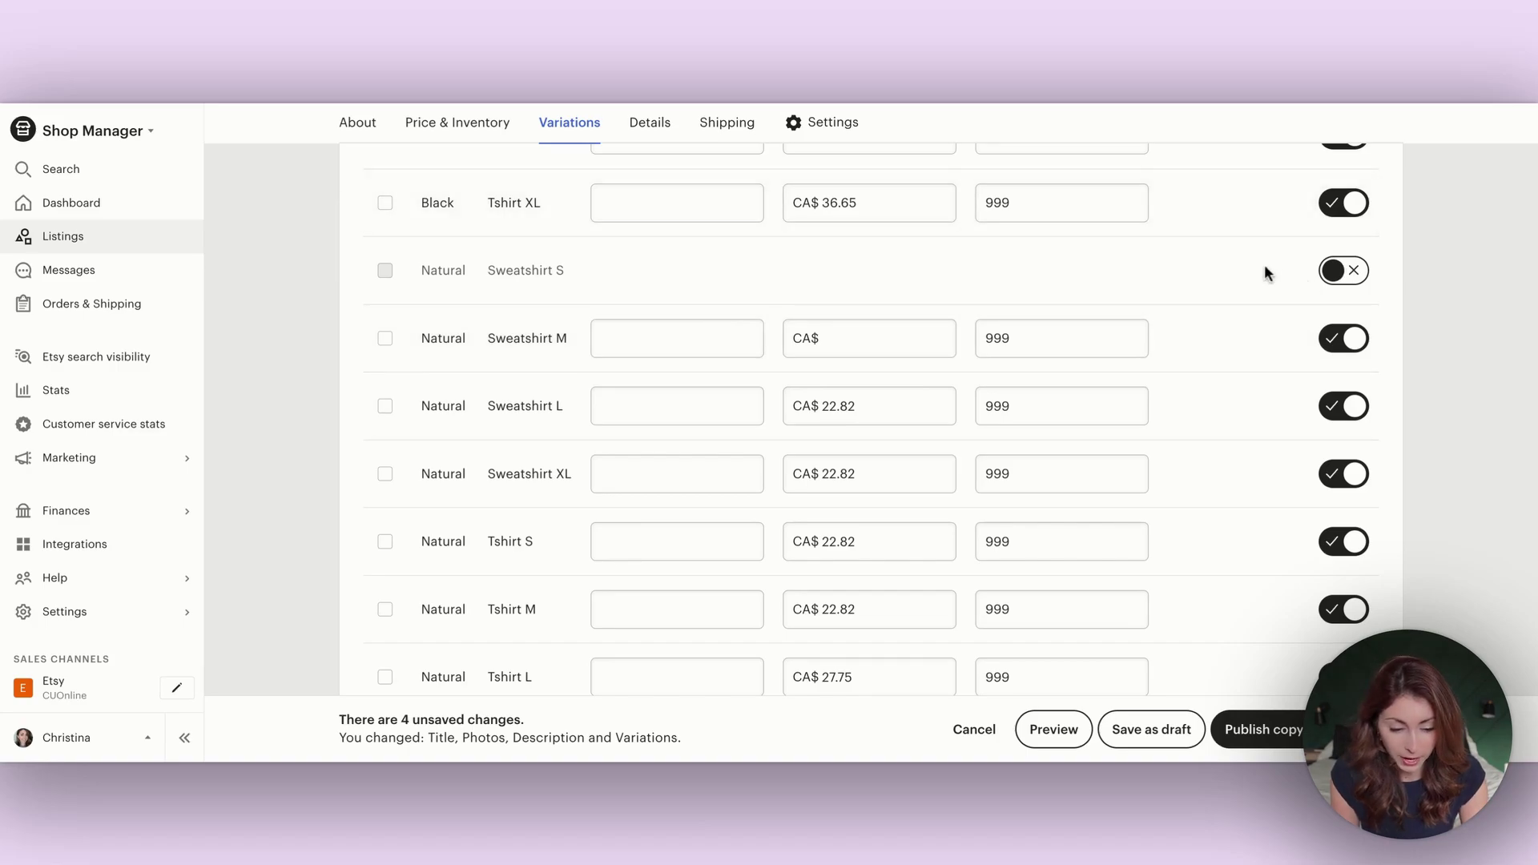
{"action": "left_click", "coordinate": [1355, 340]}
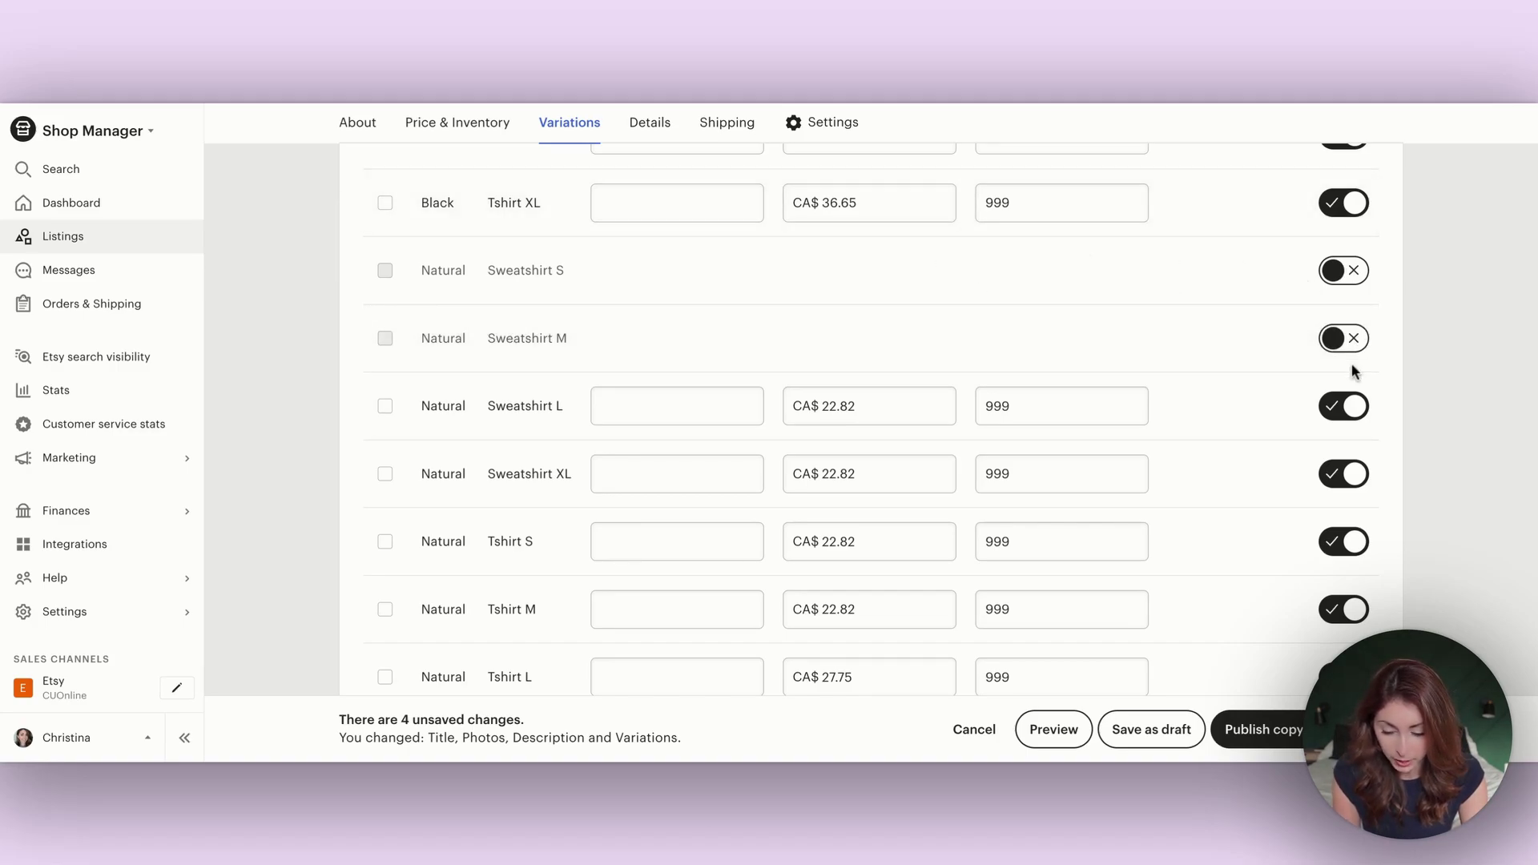
{"action": "left_click", "coordinate": [1344, 407]}
{"action": "left_click", "coordinate": [1345, 485]}
{"action": "scroll", "coordinate": [669, 457], "scroll_direction": "down", "scroll_amount": 1}
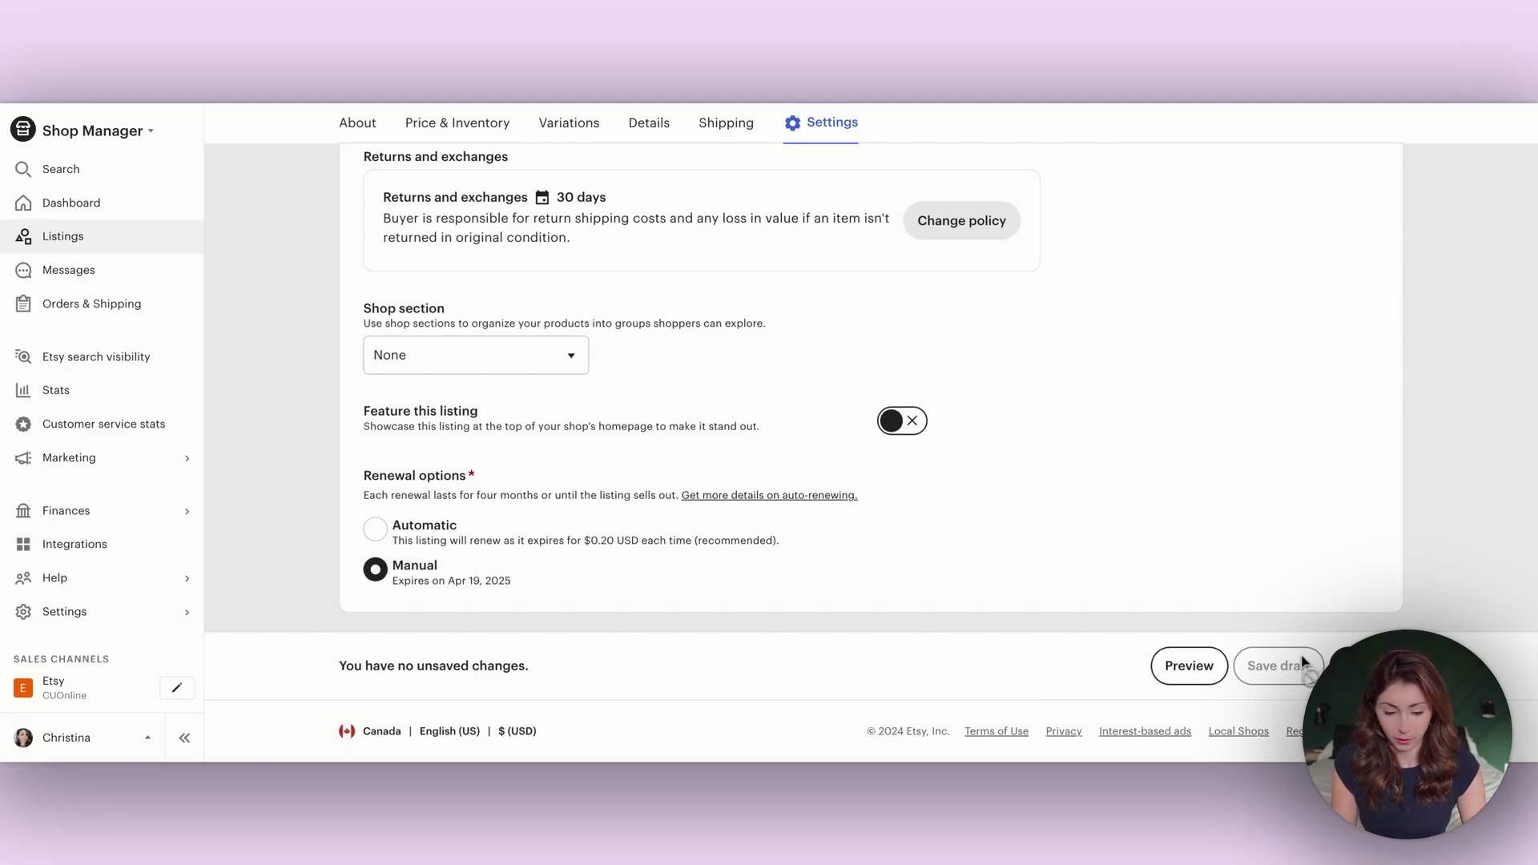
{"action": "left_click", "coordinate": [1189, 665]}
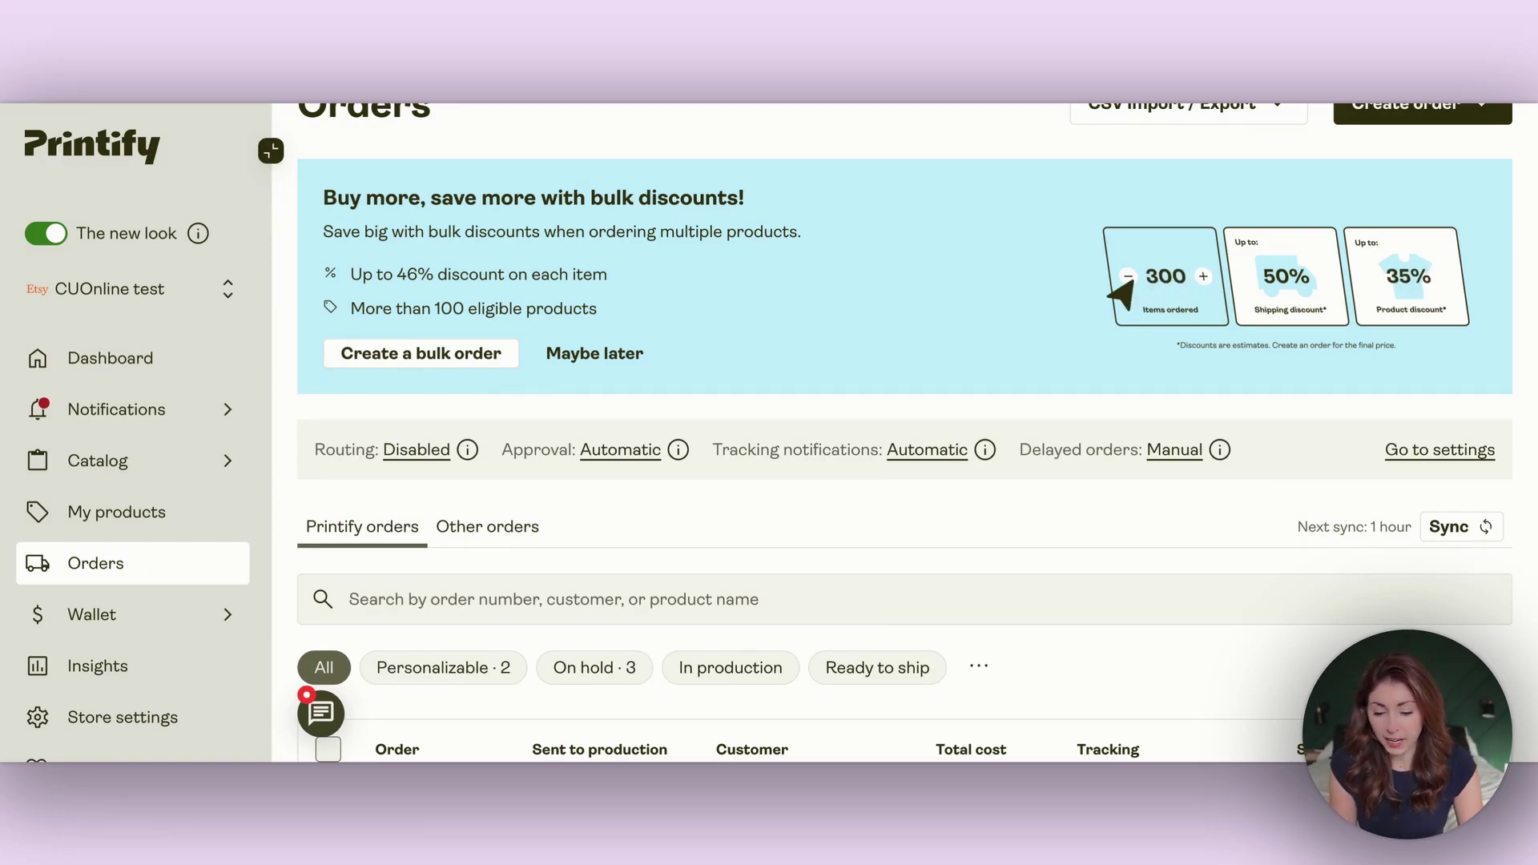
Step: In Printify, open the first not-imported order under Other orders and open product selection for its tote bag item
{"action": "scroll", "coordinate": [505, 521], "scroll_direction": "up", "scroll_amount": 1}
{"action": "left_click", "coordinate": [486, 587]}
{"action": "scroll", "coordinate": [637, 331], "scroll_direction": "down", "scroll_amount": 4}
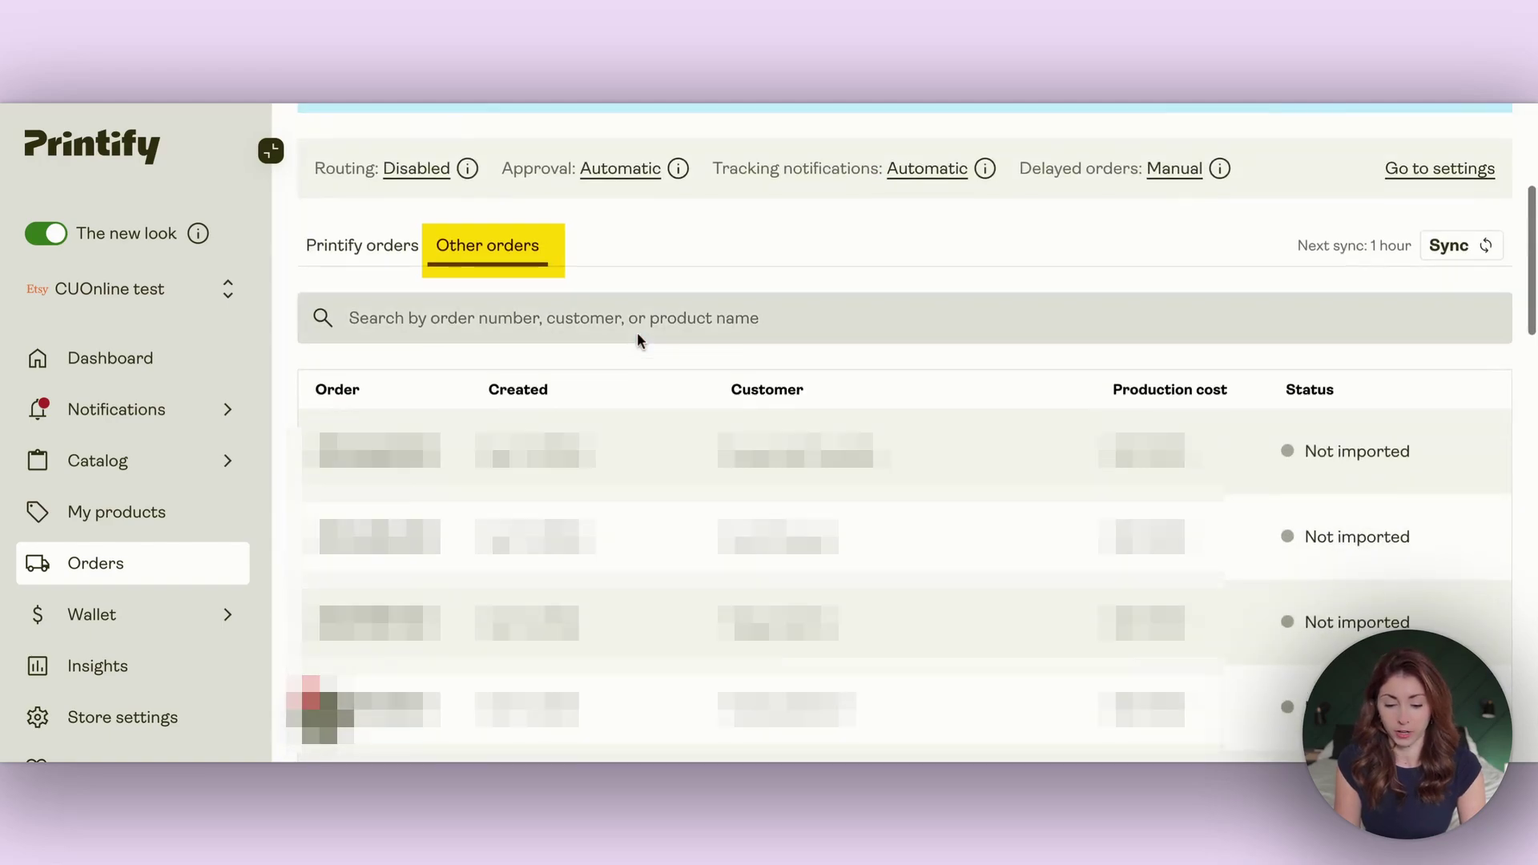
{"action": "left_click", "coordinate": [847, 457]}
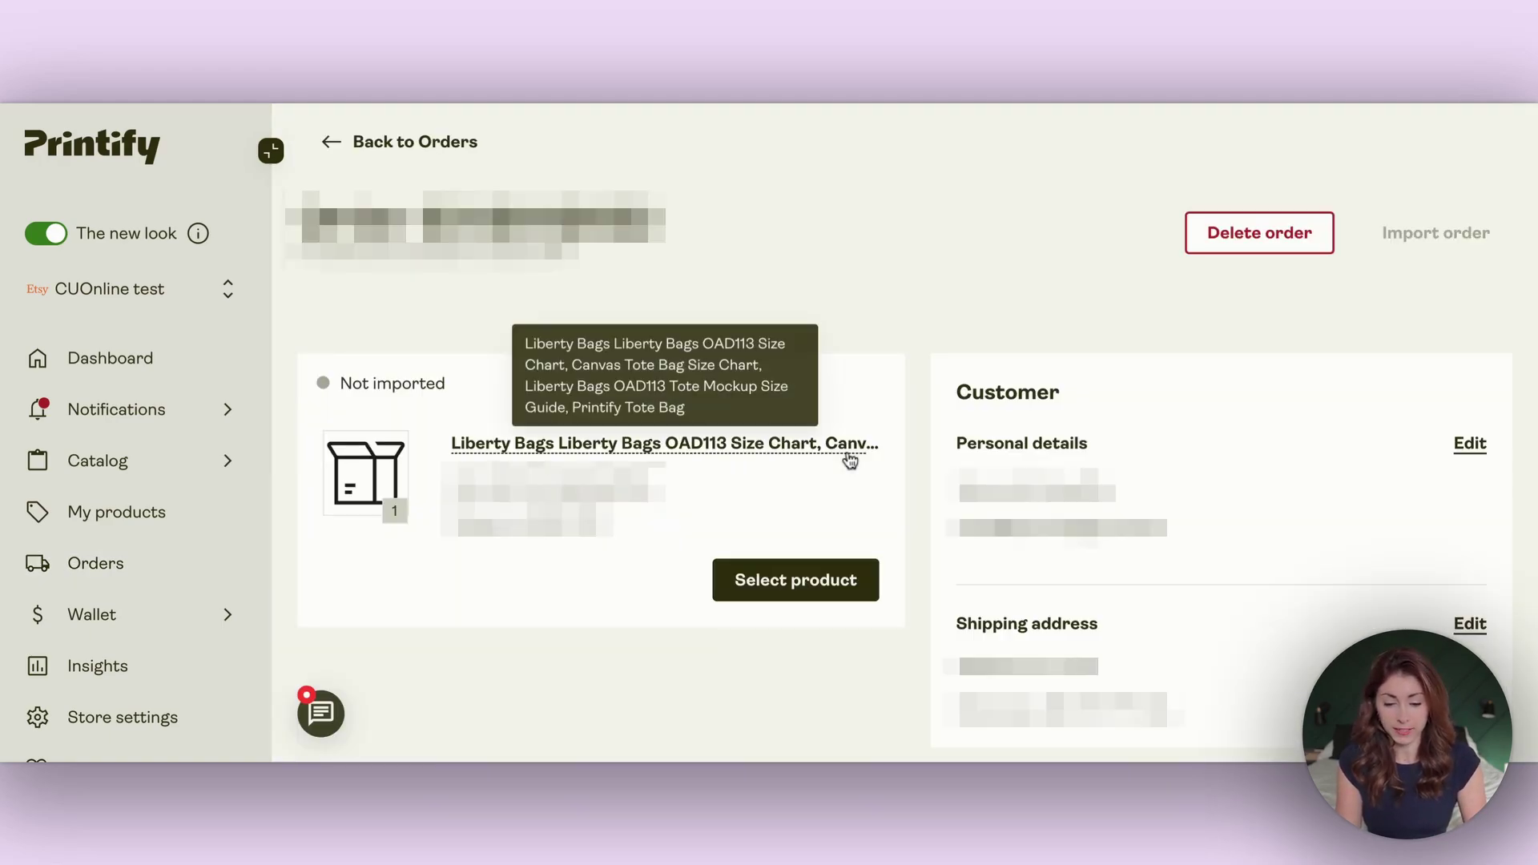
{"action": "left_click", "coordinate": [818, 586]}
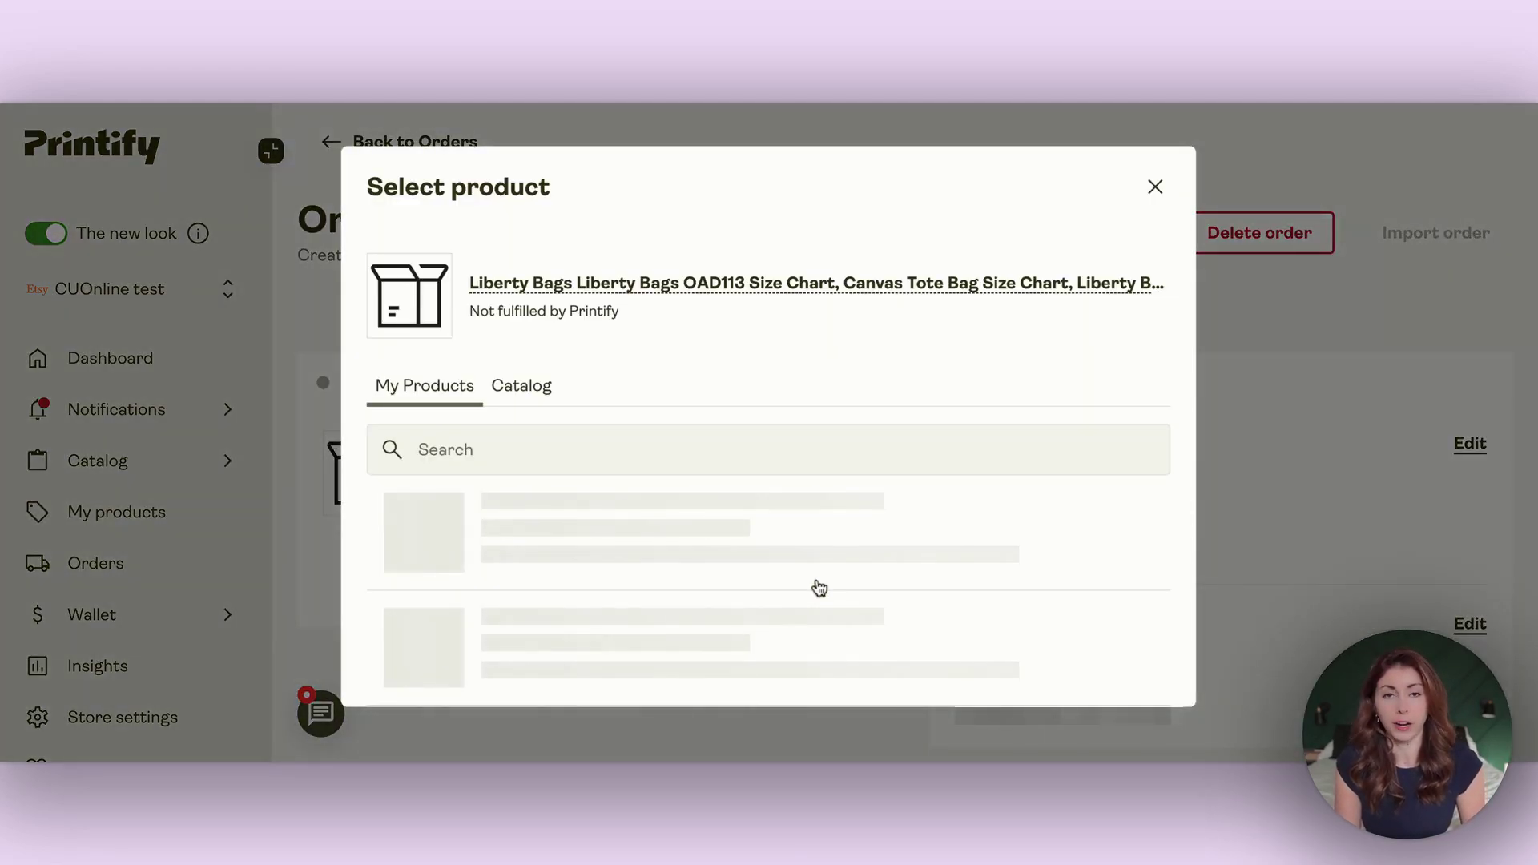